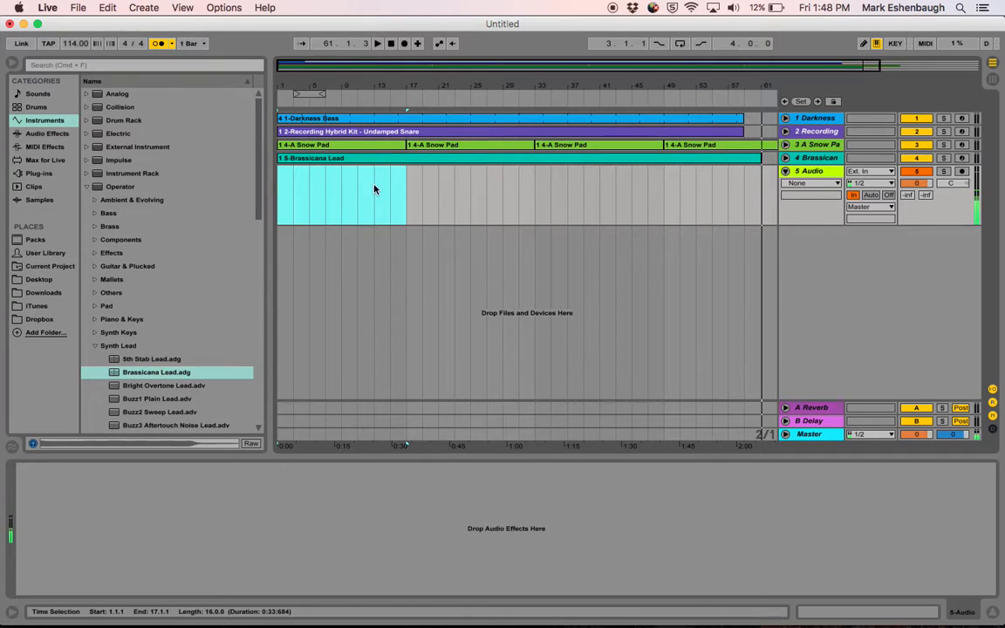
- Search the whole browser library for "piano" and preview the sample 80N Ac Piano Down 95bpm.aif
double_click(102, 185)
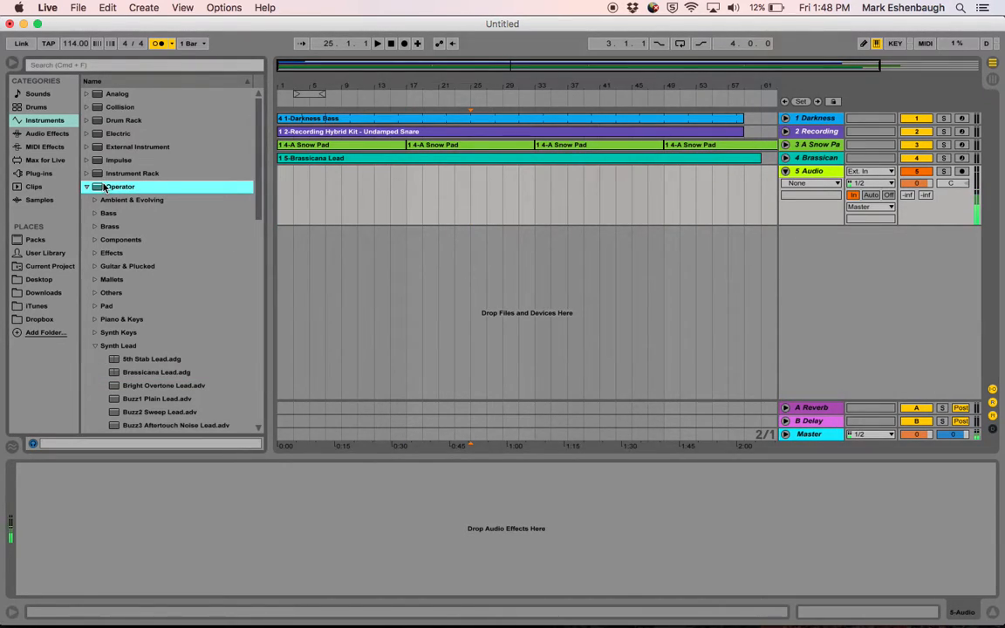
click(72, 67)
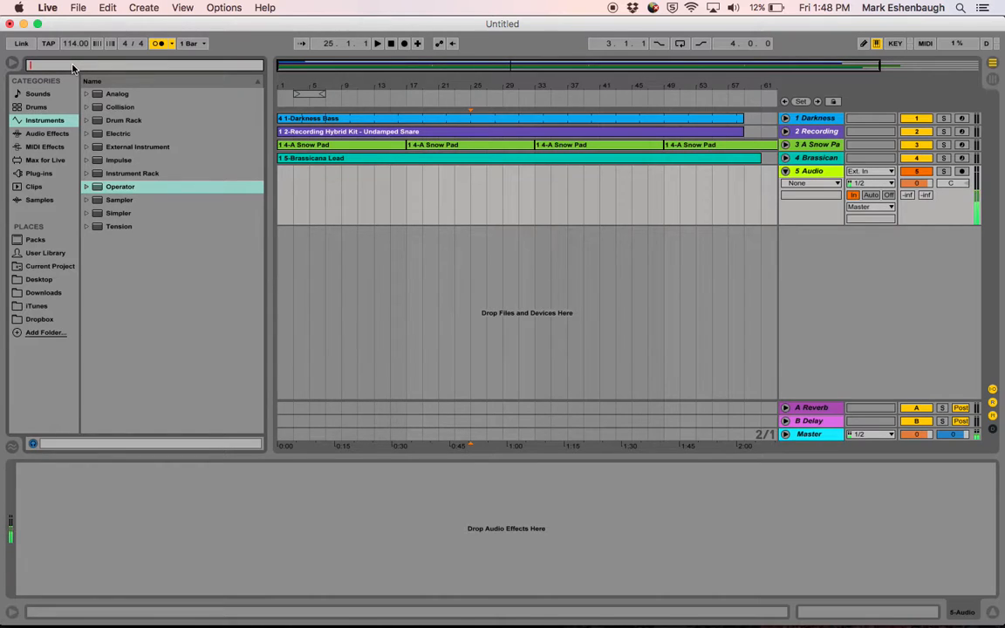
text(pi)
key(Return)
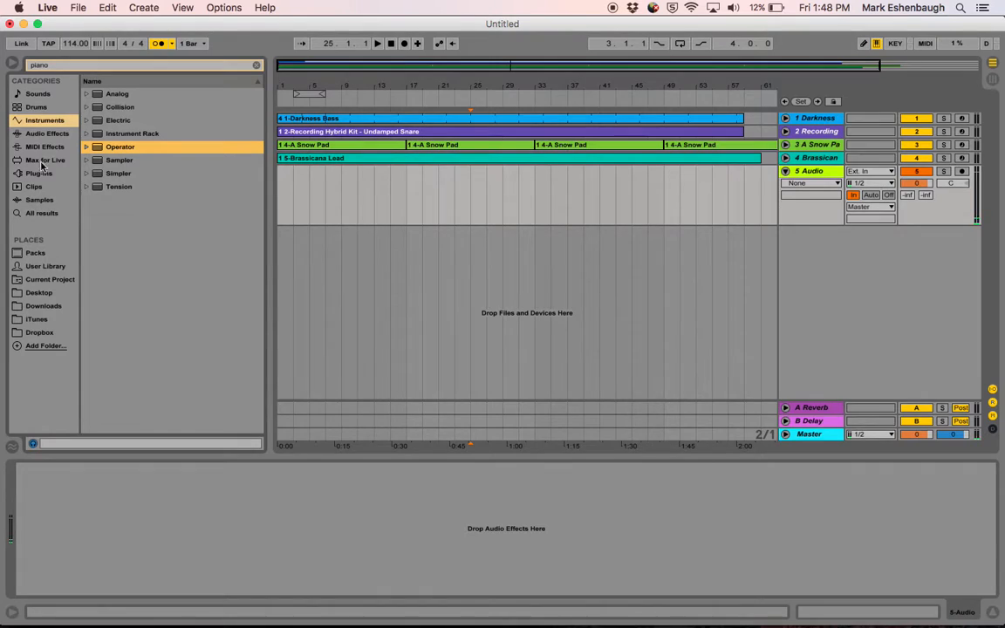
click(43, 212)
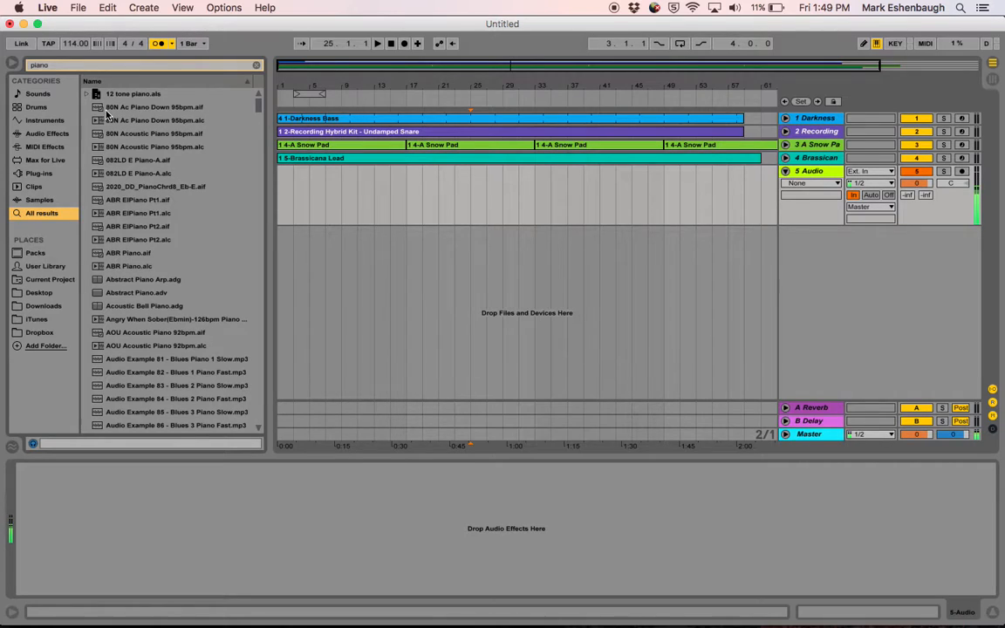
click(160, 110)
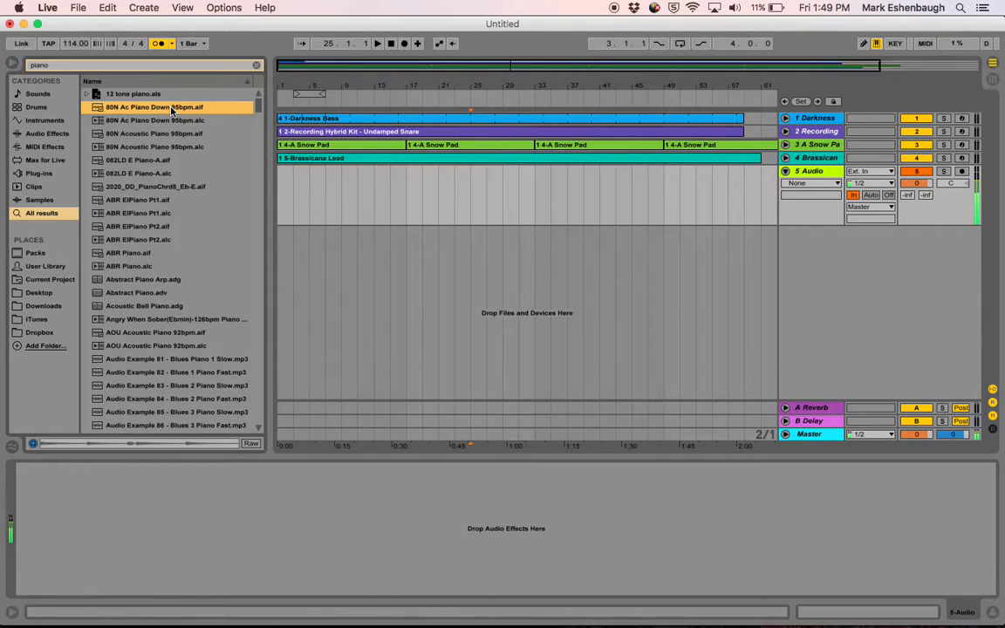
- Set the project tempo to 95 BPM to match the piano sample
click(70, 44)
text(95)
key(Return)
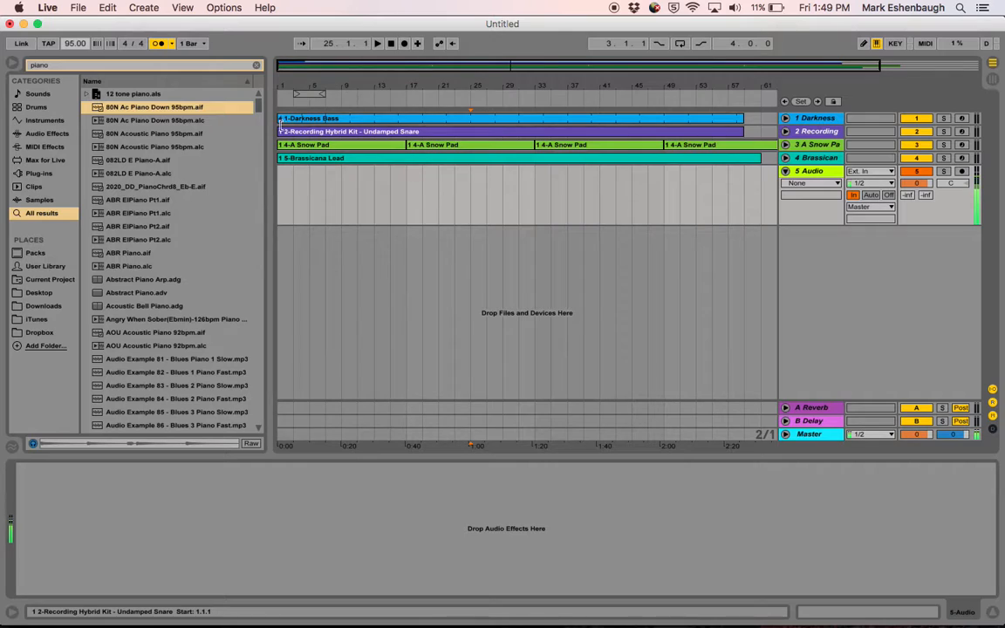
- Add the 80N Ac Piano Down 95bpm.aif sample at bar 1 on a new audio track below 5 Audio
drag(121, 106, 281, 235)
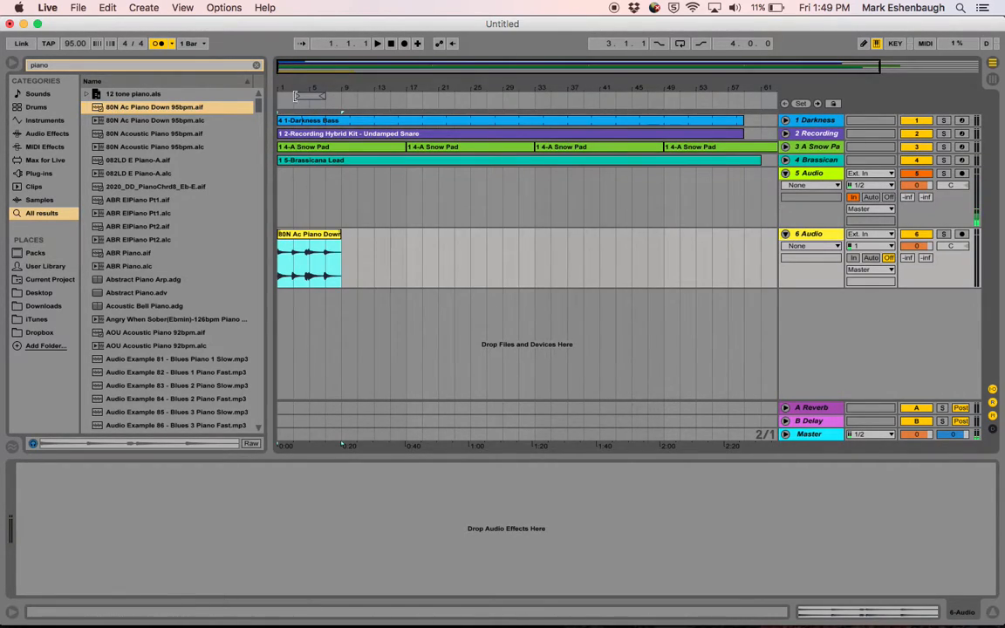
drag(293, 85, 293, 86)
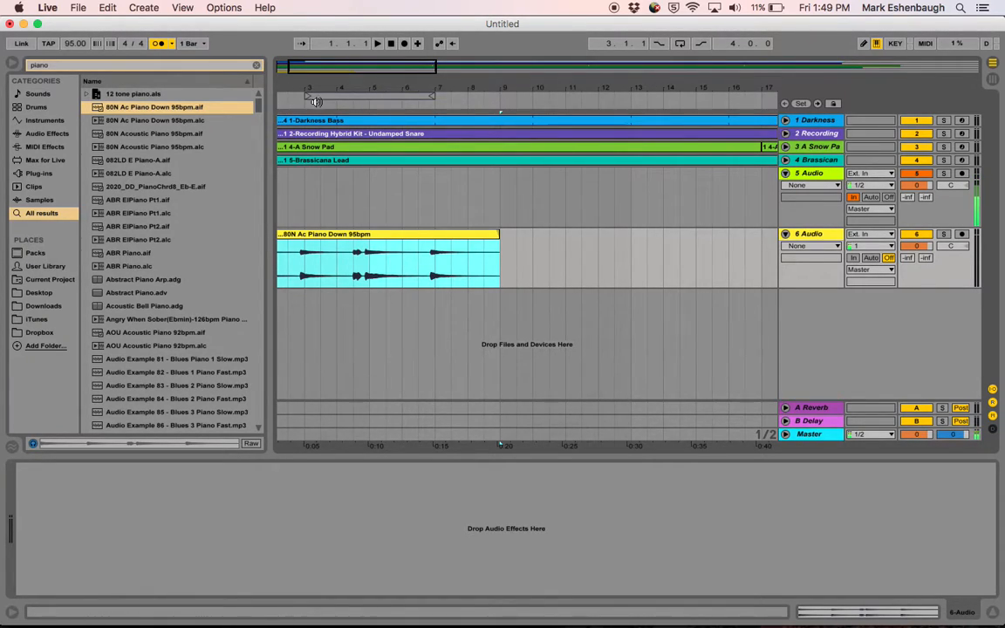
scroll(321, 85, left, 3)
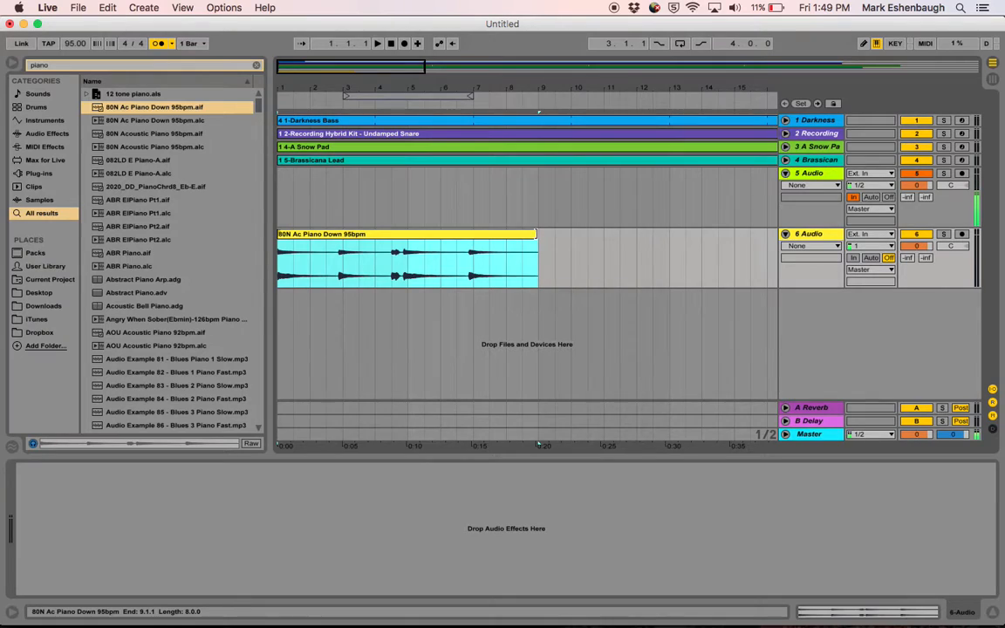
- Listen to the piano clip in the mix and then soloed, and turn the solo off again
key(space)
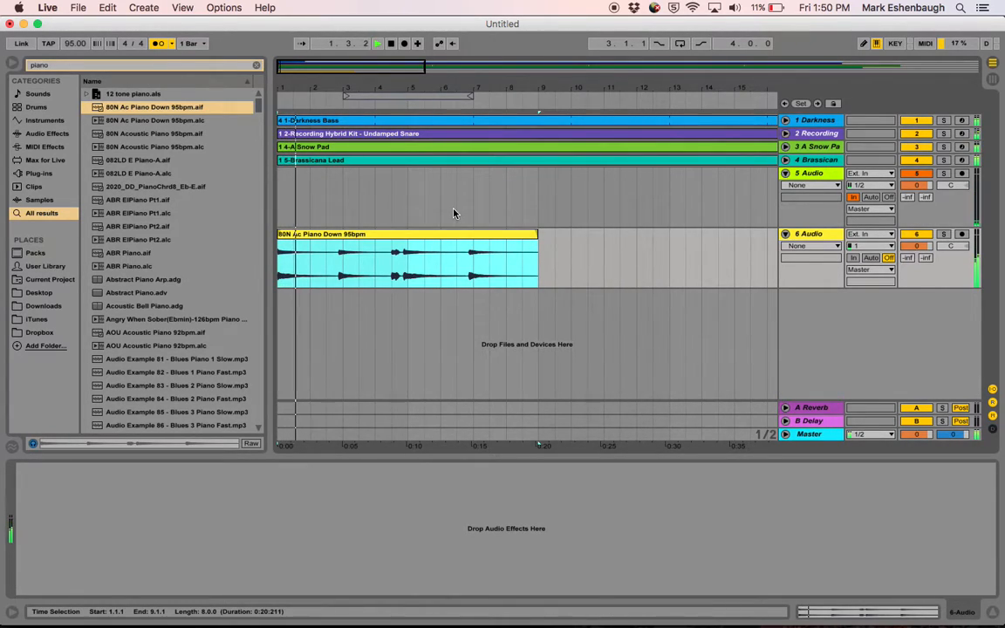
key(space)
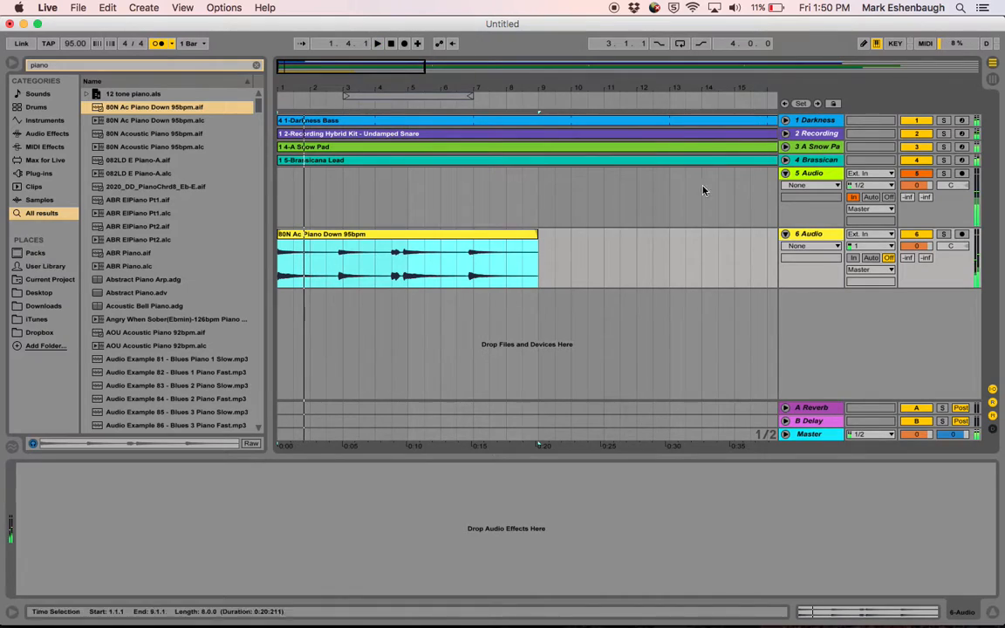
click(944, 234)
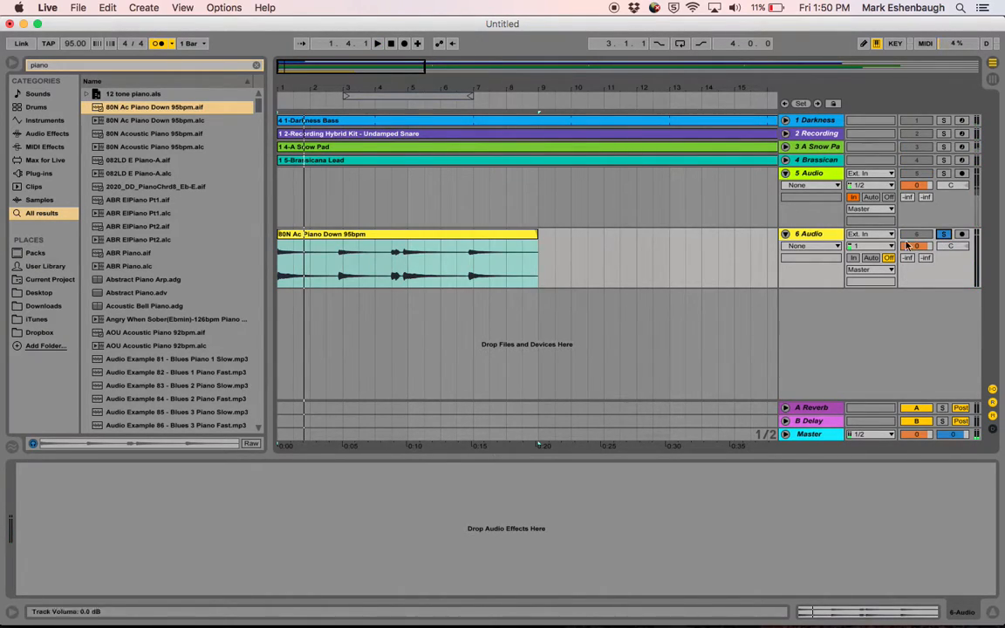
key(space)
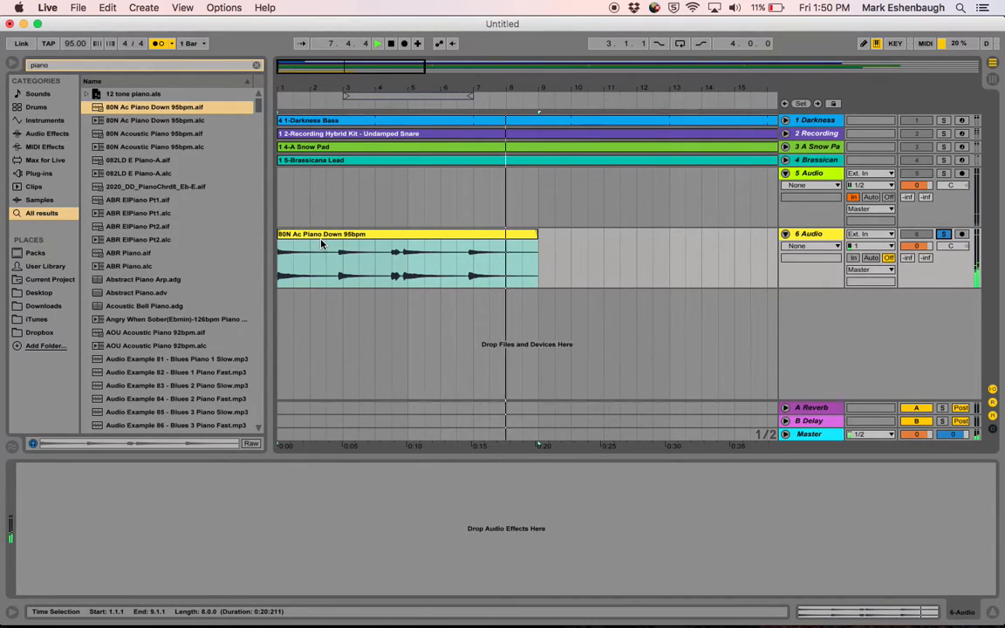
key(space)
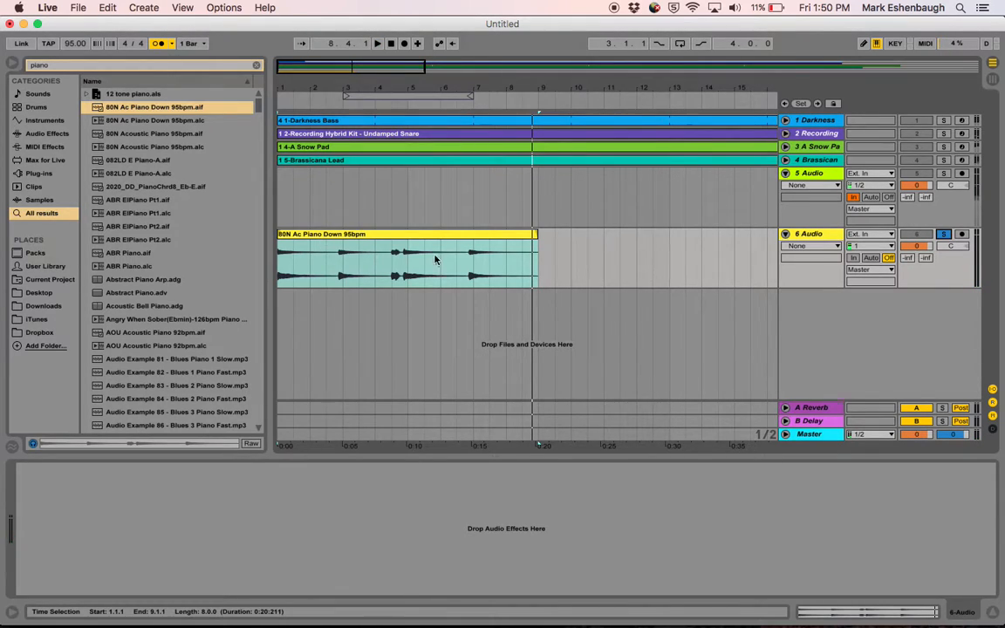
click(943, 233)
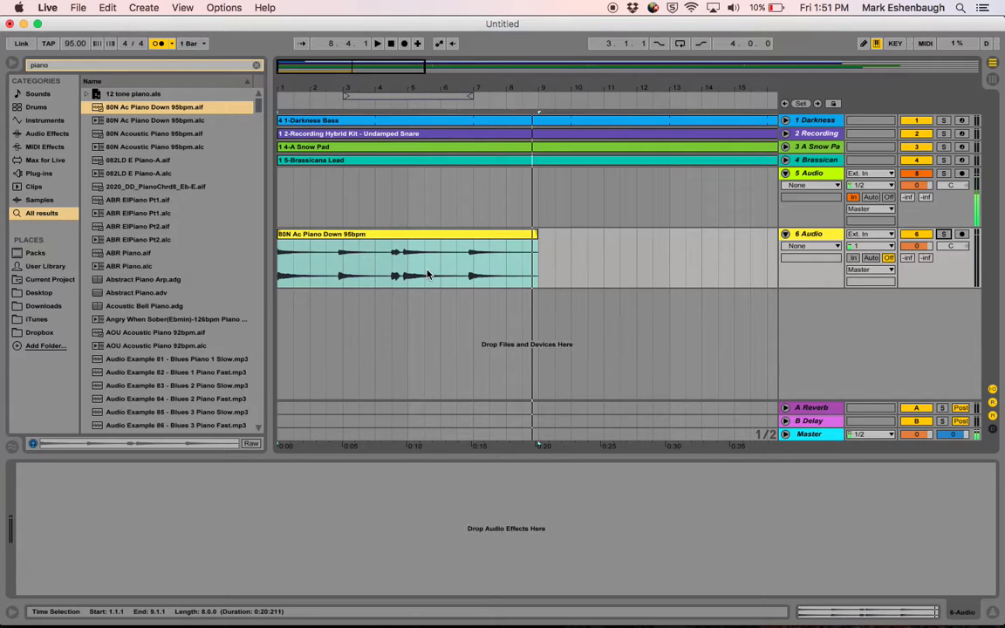
- Open the piano clip's sample view and enlarge it for a taller waveform display
click(424, 238)
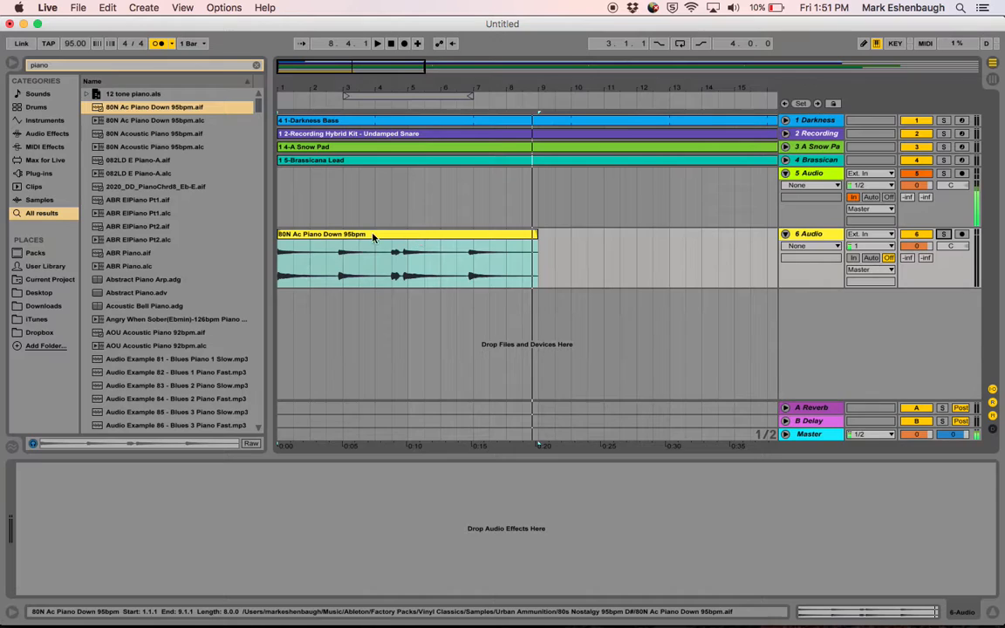
double_click(392, 237)
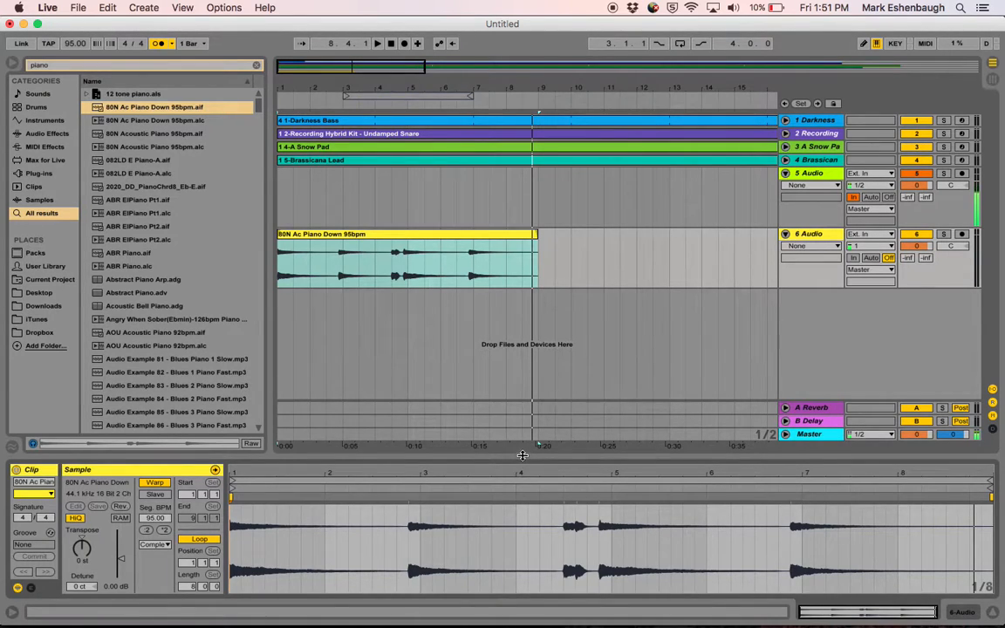
drag(526, 463, 527, 305)
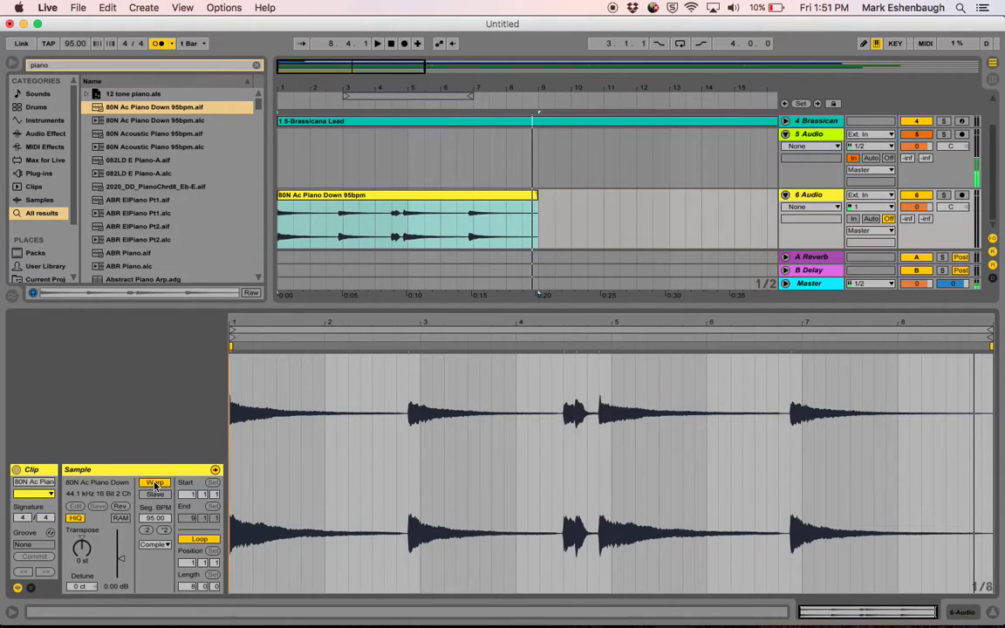
click(236, 419)
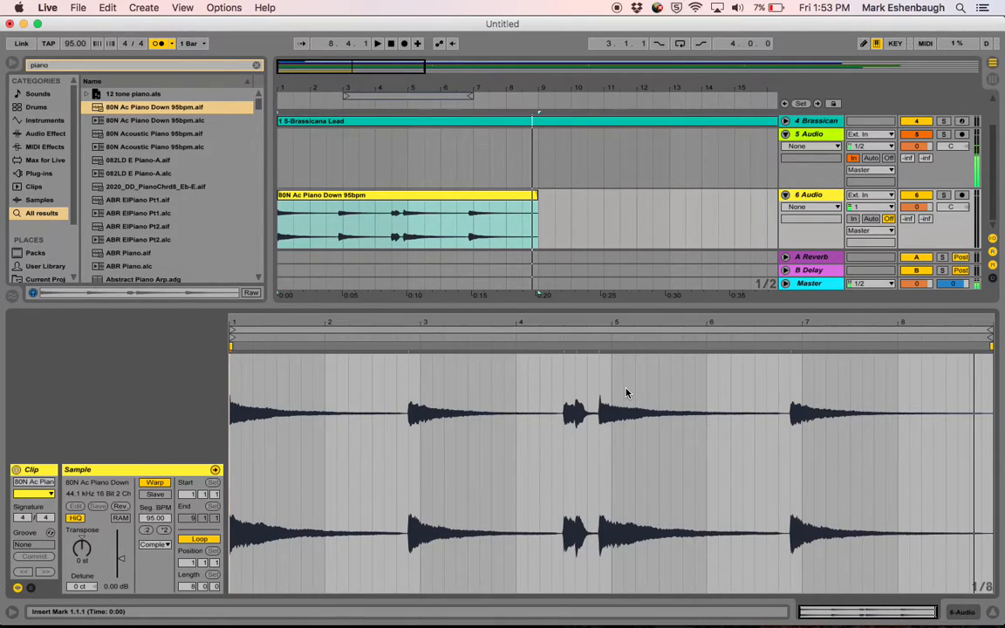
- Add a warp marker on the piano note just before bar 5, drag it to 6.2.1 and settle it on 5.1.1
click(600, 347)
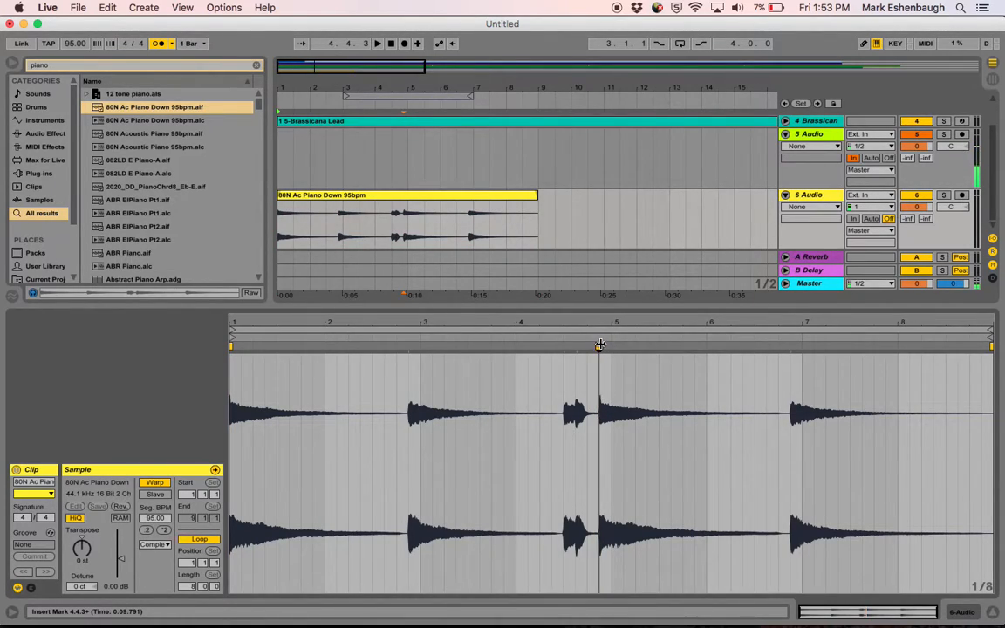
drag(599, 346, 731, 346)
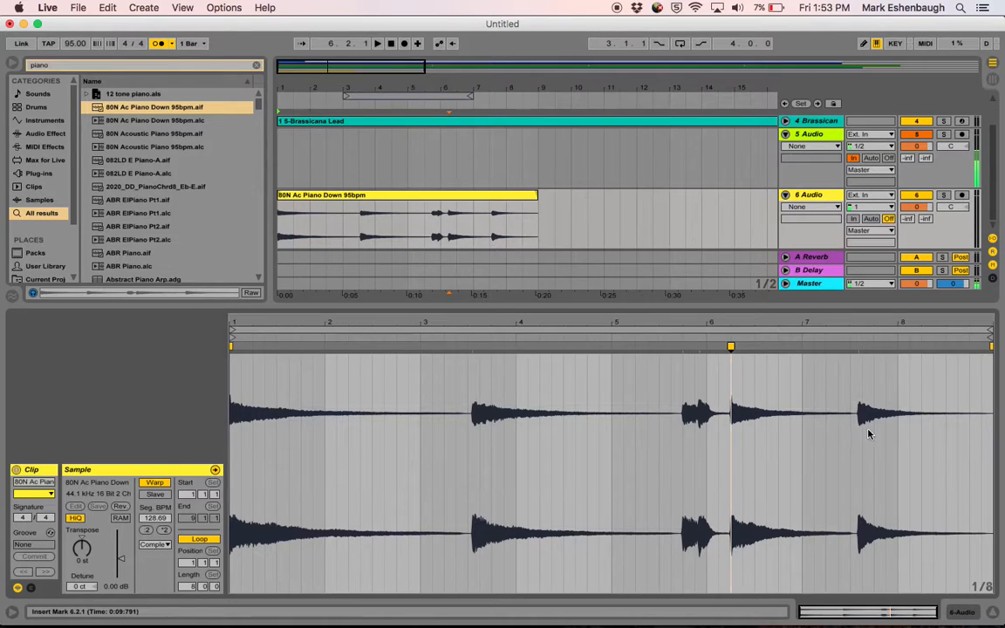
mouse_move(729, 345)
mouse_down()
mouse_move(863, 344)
mouse_move(877, 360)
mouse_move(743, 364)
mouse_move(480, 400)
mouse_move(349, 362)
mouse_move(575, 397)
mouse_move(468, 406)
mouse_move(300, 367)
mouse_move(816, 425)
mouse_move(409, 405)
mouse_move(699, 400)
mouse_move(503, 404)
mouse_move(611, 374)
mouse_up()
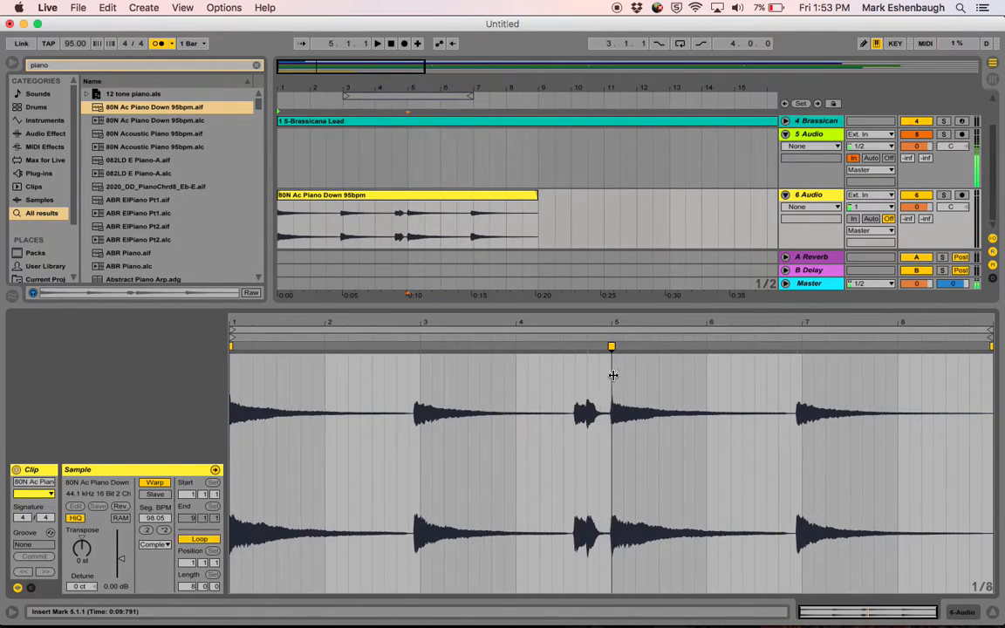
- Play the mix briefly, mute tracks 1 to 4, and collapse the empty 5 Audio track
key(space)
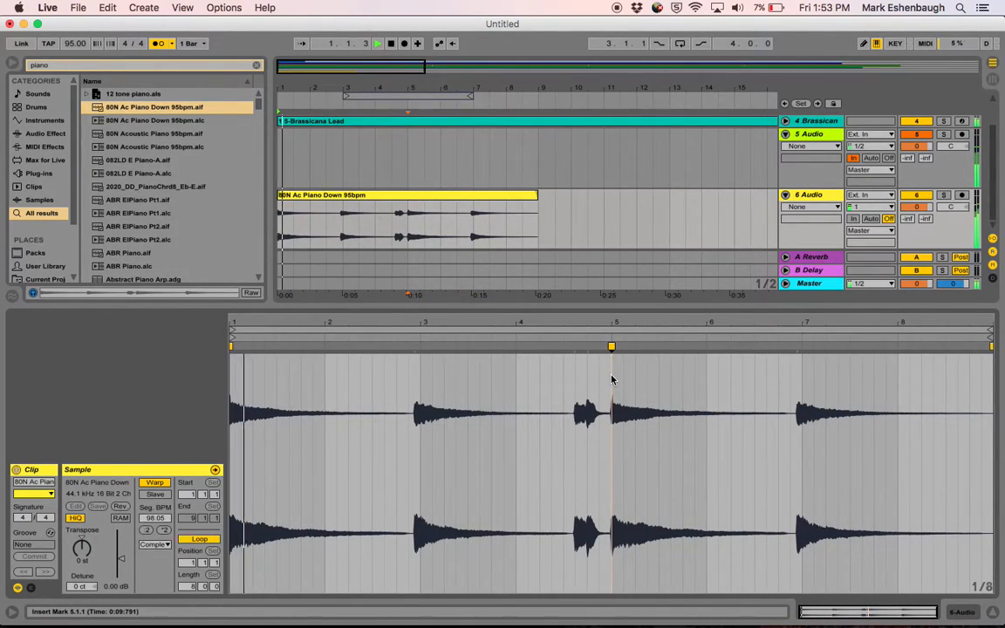
key(space)
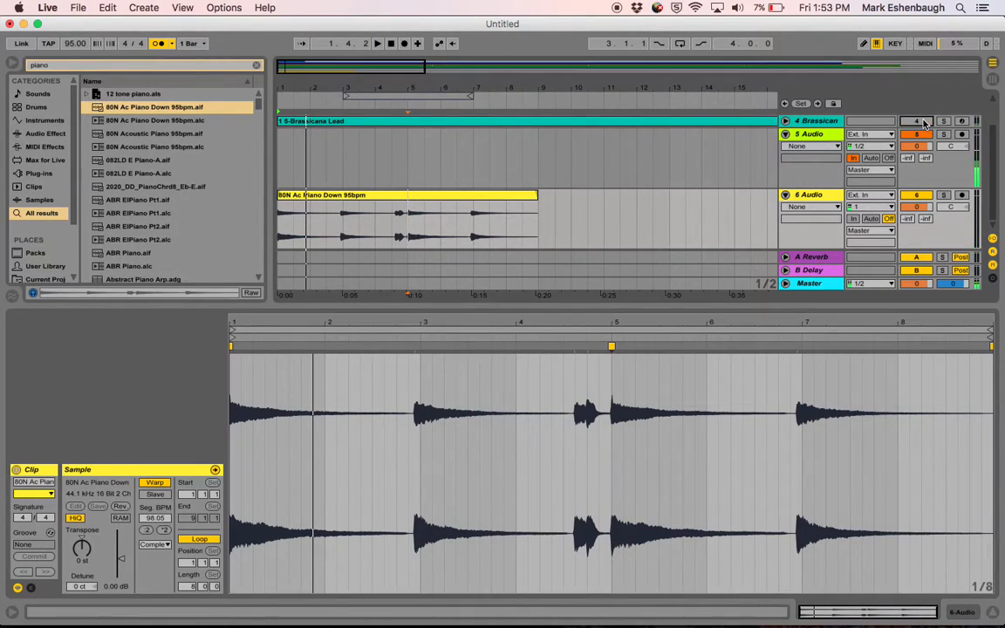
scroll(920, 135, up, 2)
click(916, 148)
click(916, 134)
click(916, 121)
scroll(903, 165, down, 2)
click(784, 135)
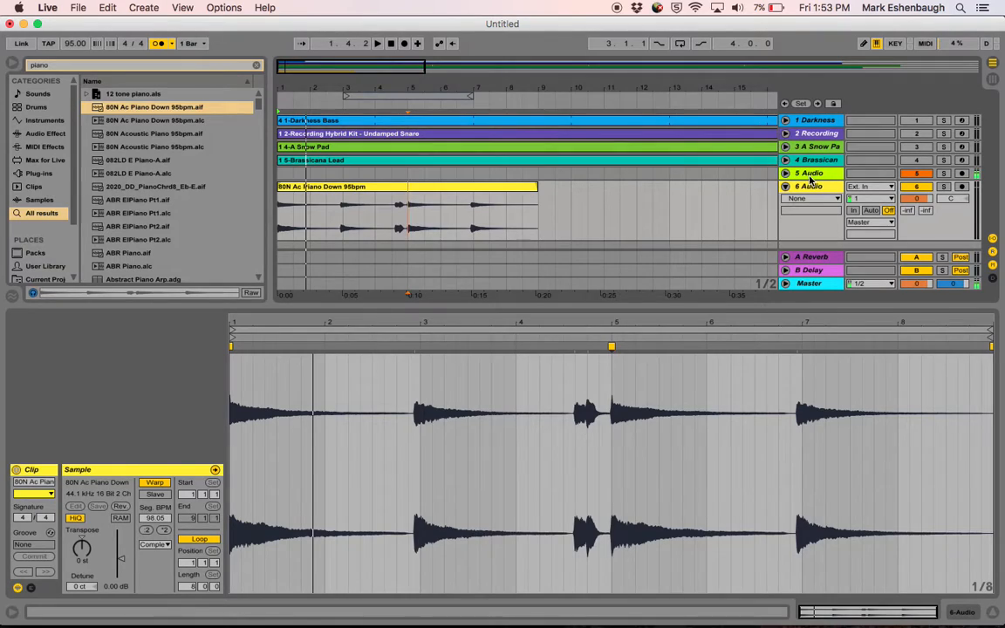
- Compare the piano's playback with the warp marker at 5.1.1 and moved back to 4.4.3
key(space)
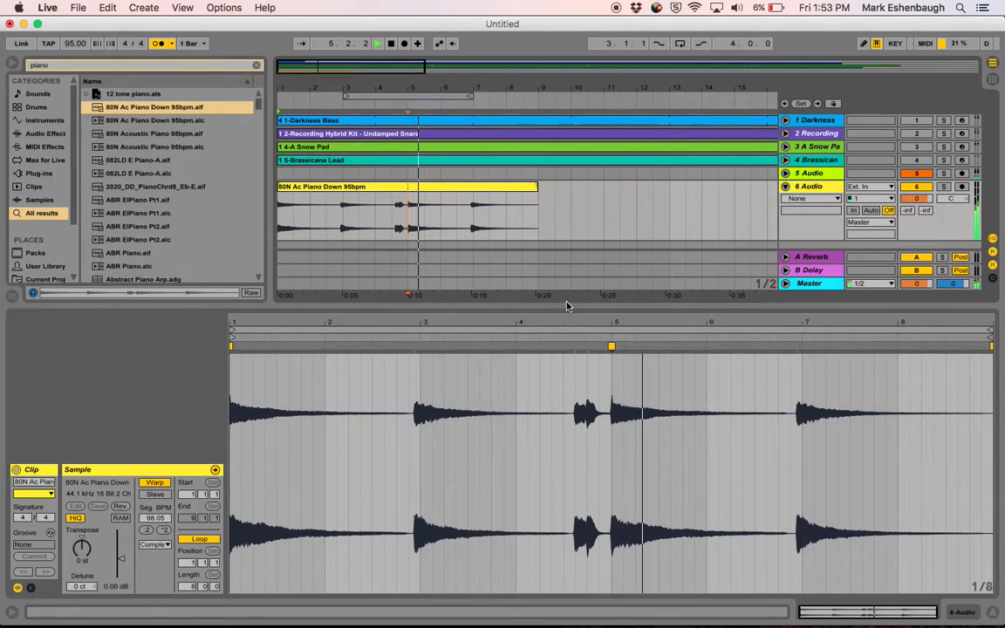
key(space)
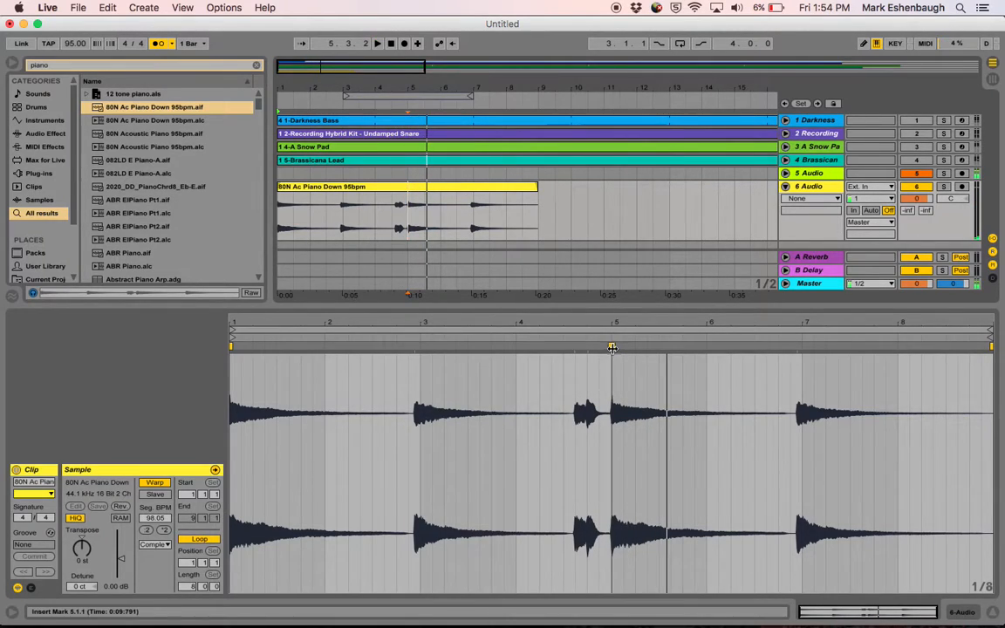
drag(612, 346, 599, 345)
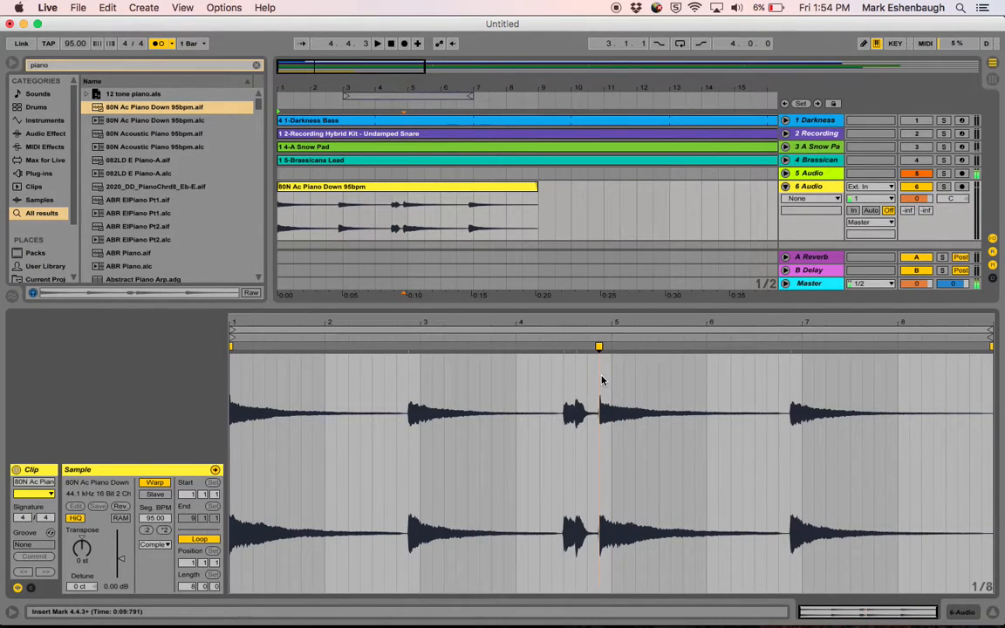
key(space)
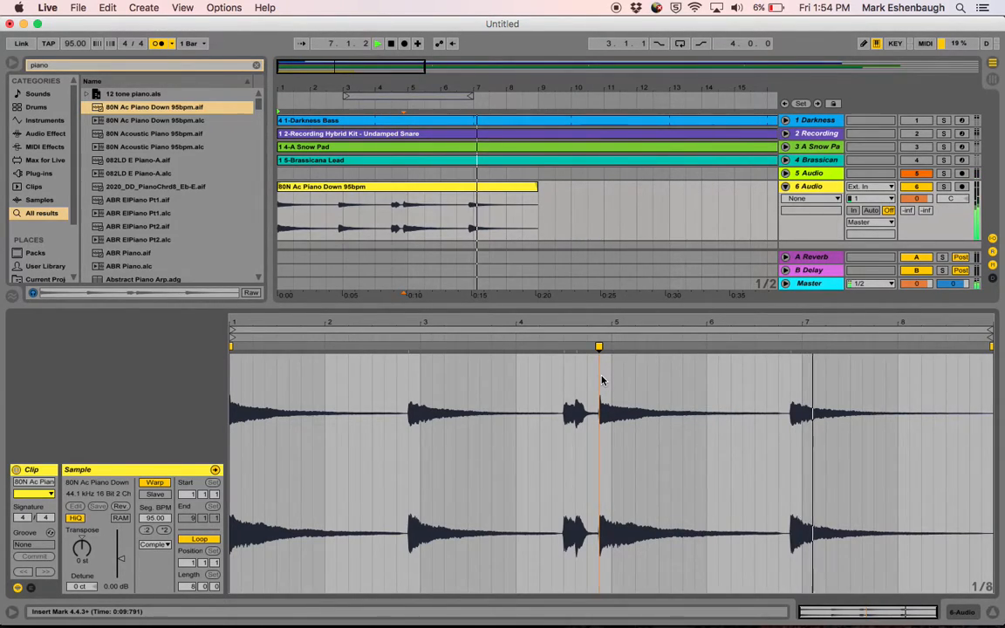
key(space)
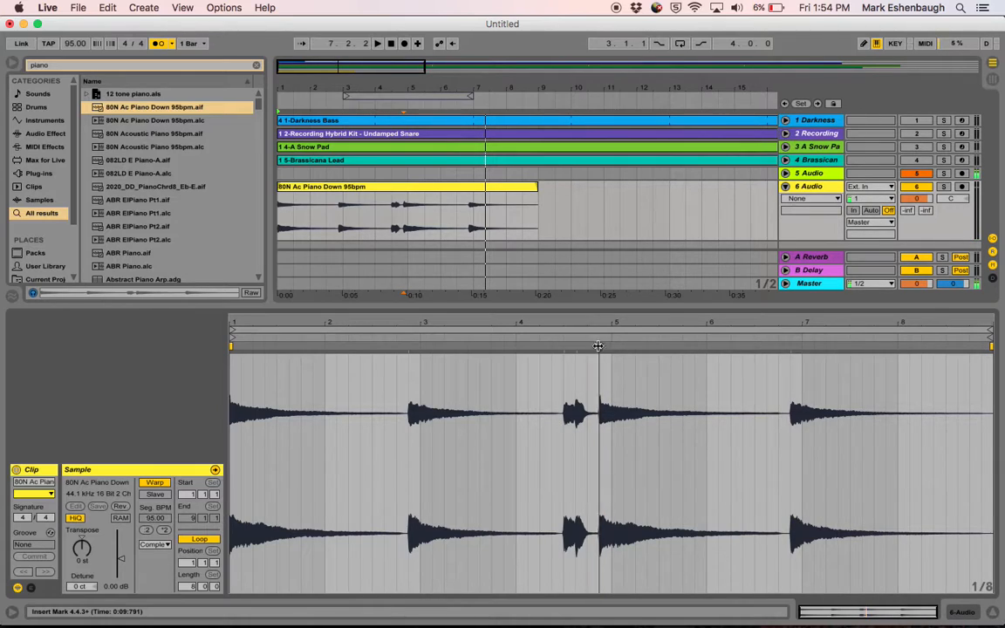
- Align the piano notes to the grid with warp markers at 5.1.1, bar 7, 4.4.1, 4.3.1 and 3.1.1, and play the clip
drag(599, 346, 611, 346)
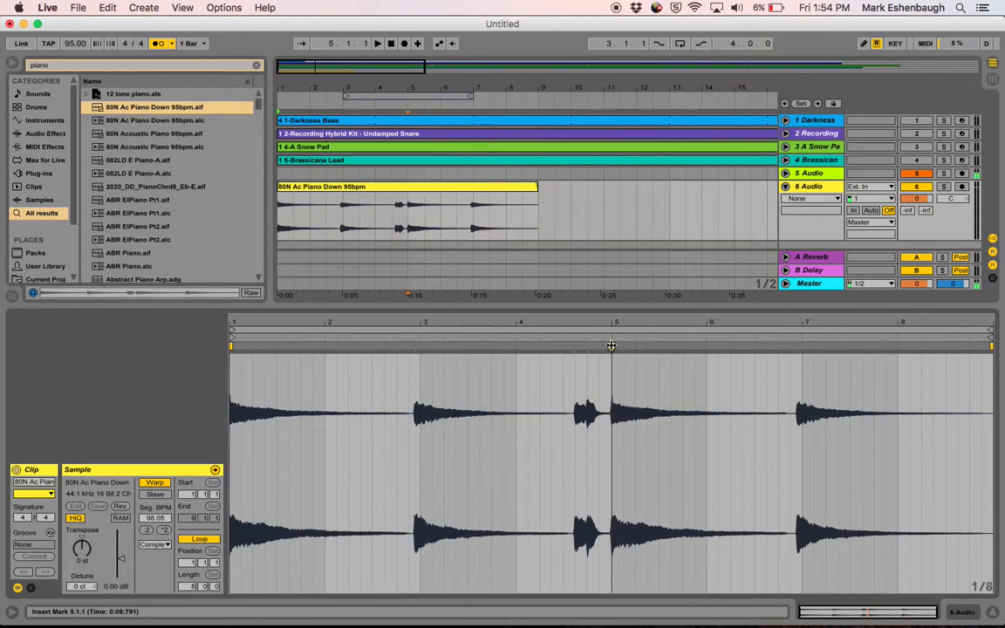
drag(796, 346, 803, 347)
click(588, 344)
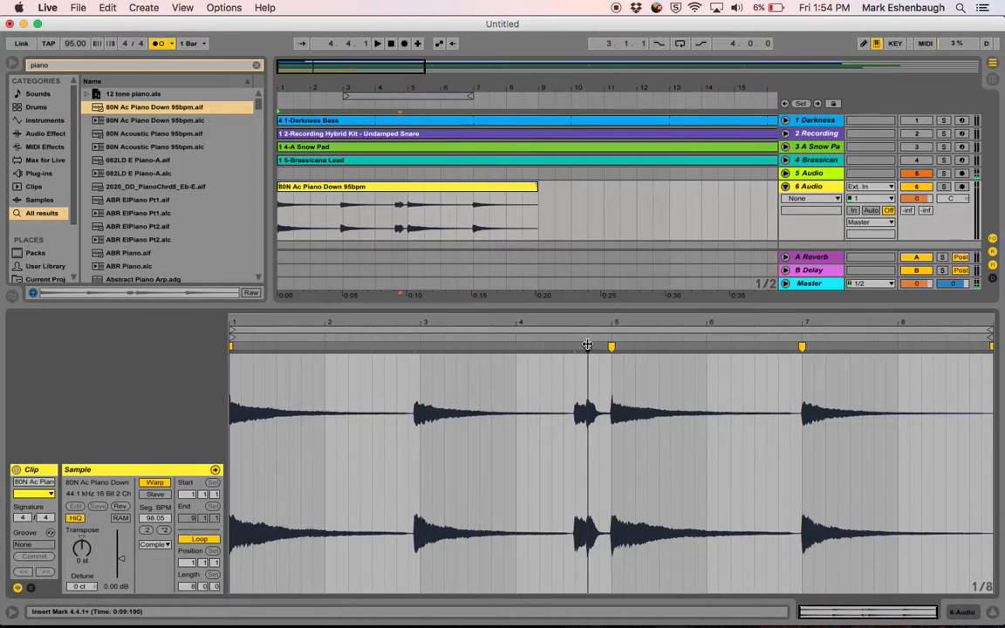
drag(586, 344, 566, 347)
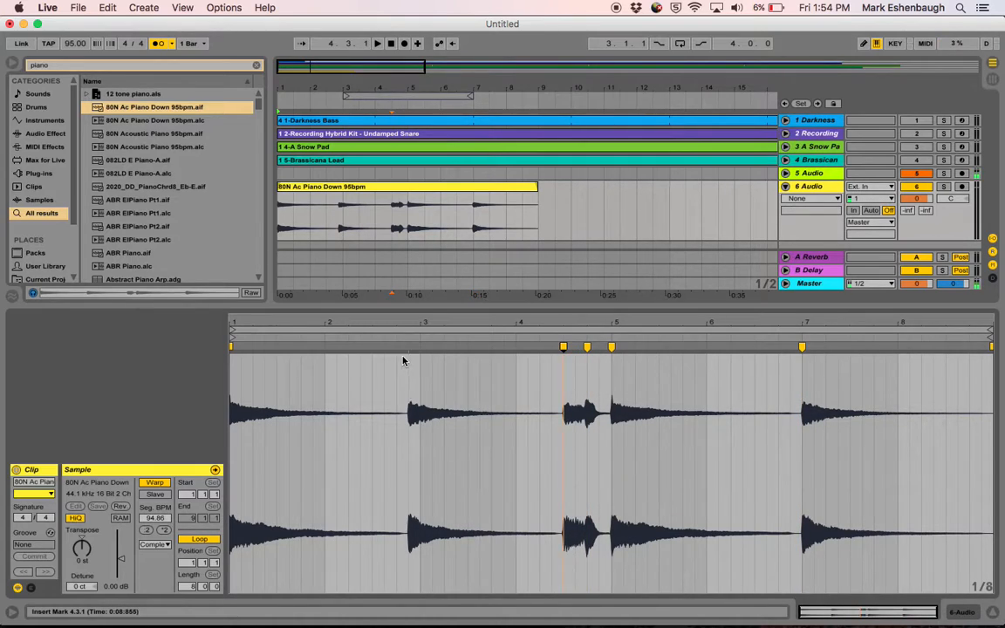
drag(410, 345, 418, 345)
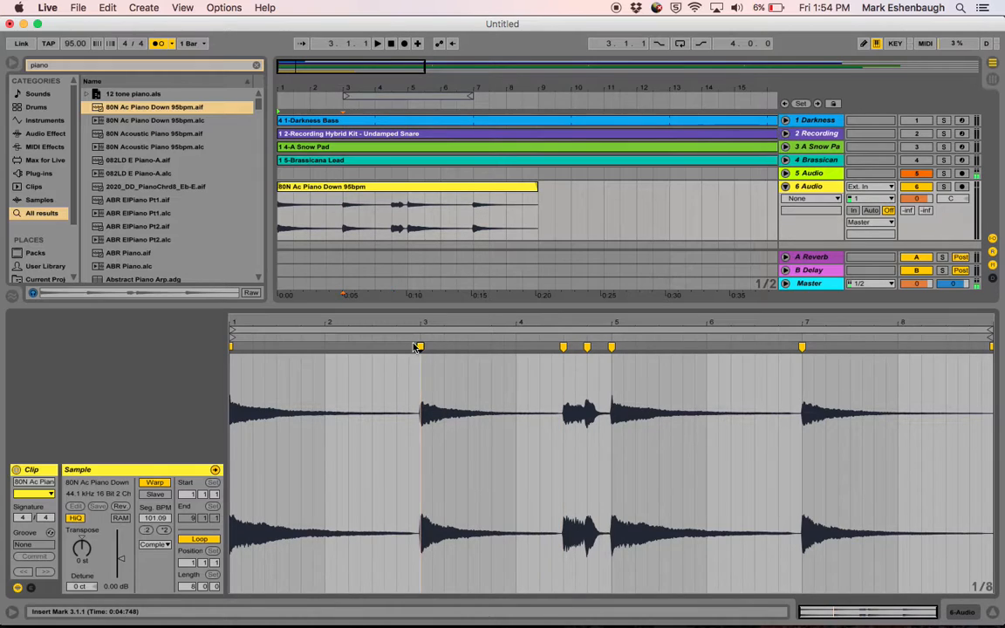
key(space)
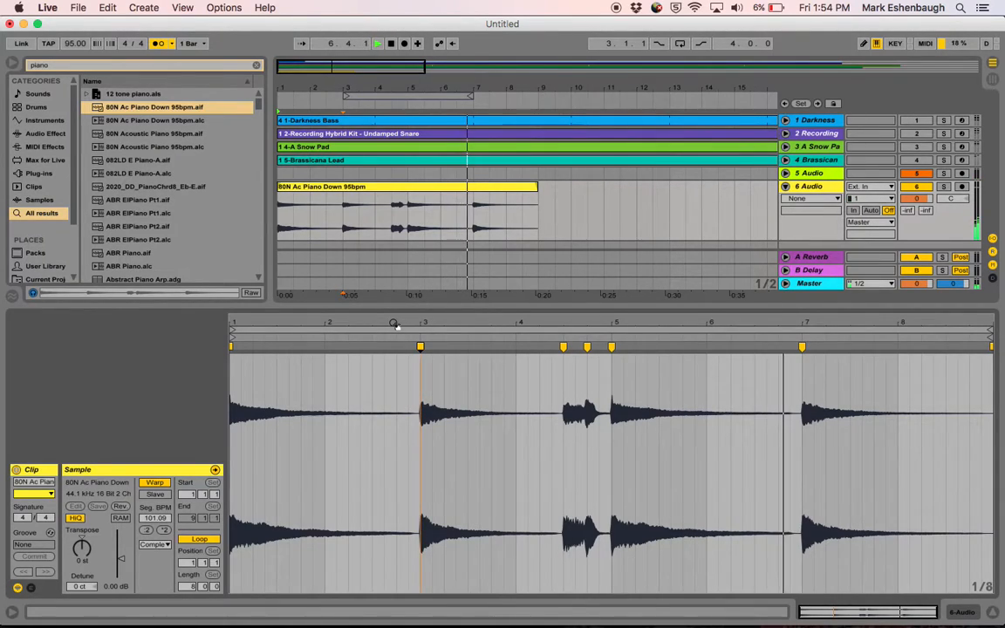
- Stop playback and delete the piano clip's warp markers from 3.1.1 to 7.1.1
key(space)
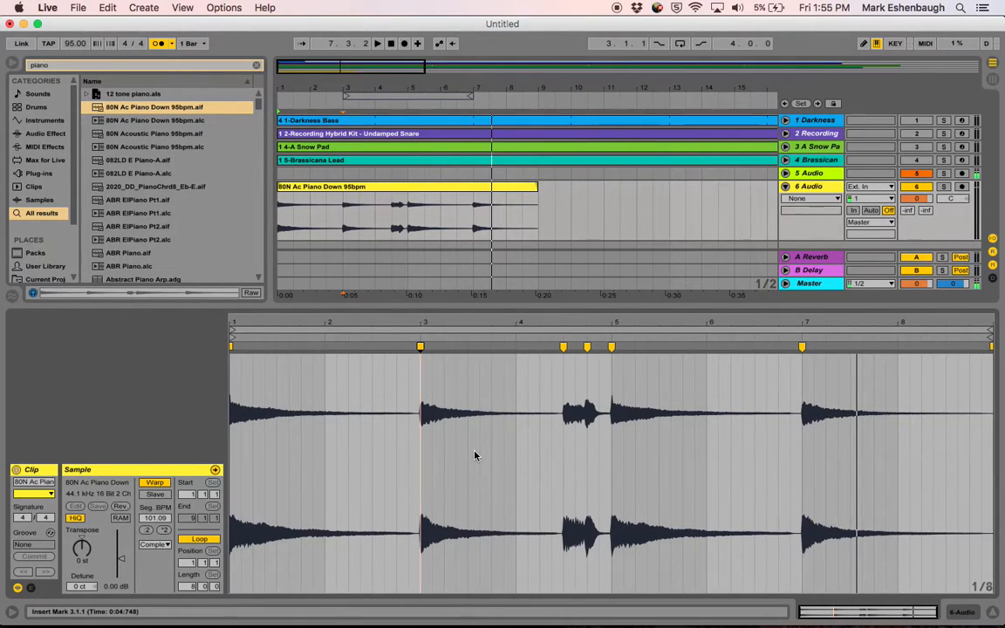
drag(421, 357, 807, 361)
key(Delete)
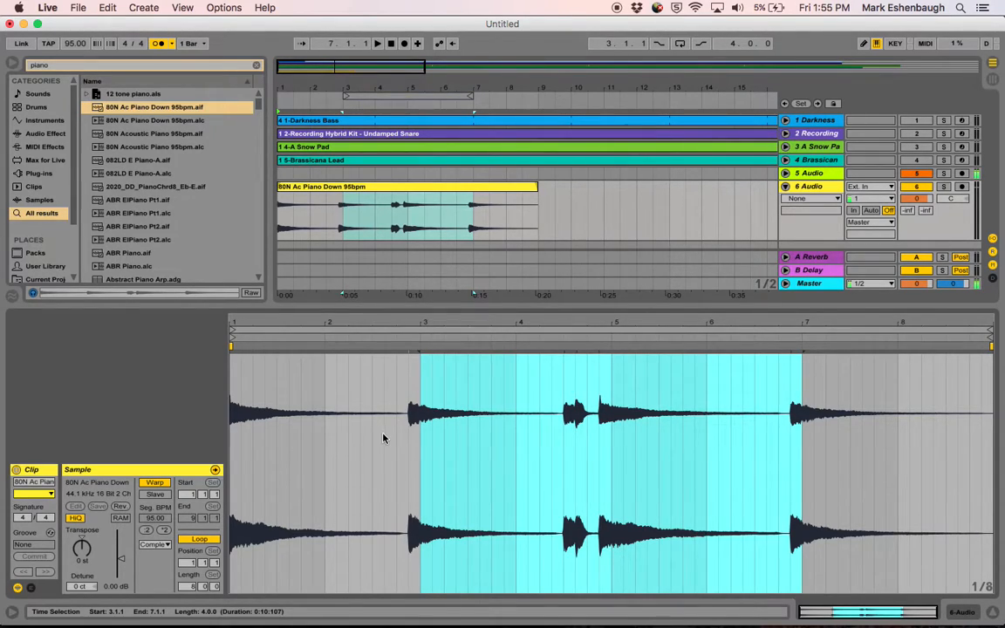
- Turn off warping for the piano clip and play it while raising the project tempo to 253 BPM
click(161, 484)
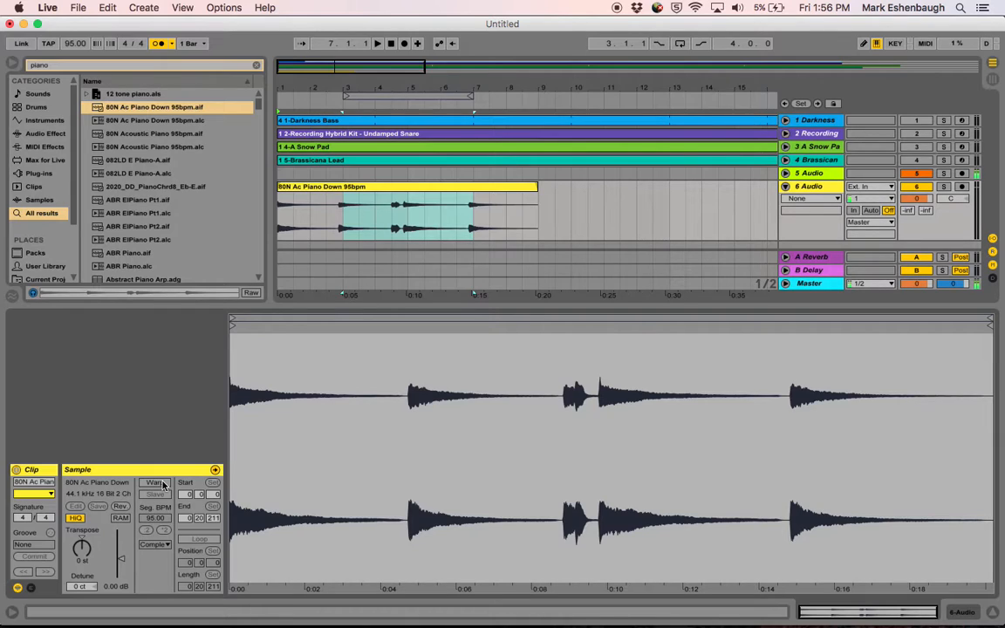
key(space)
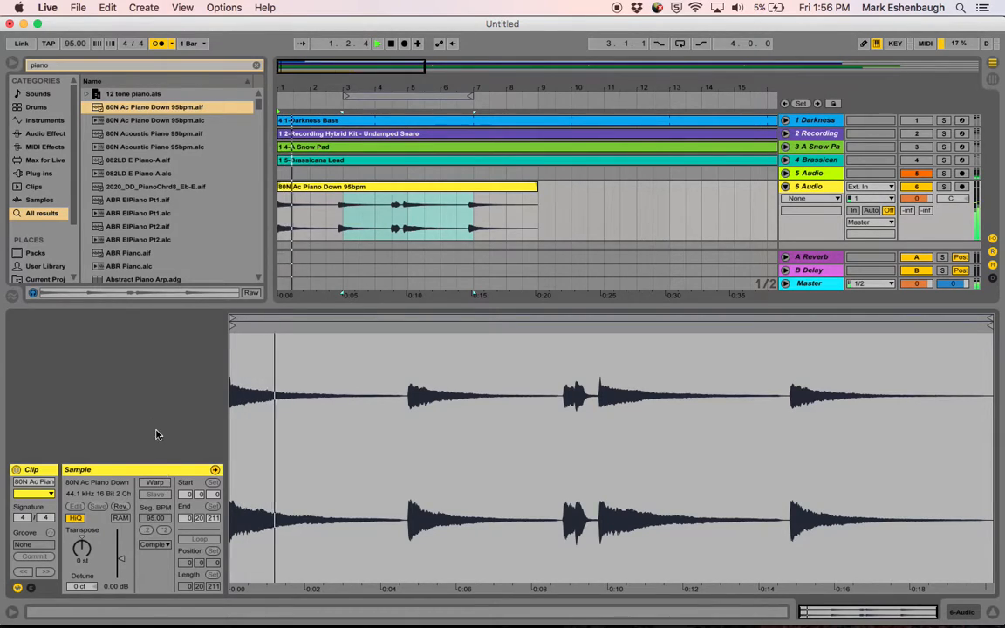
drag(75, 44, 75, 7)
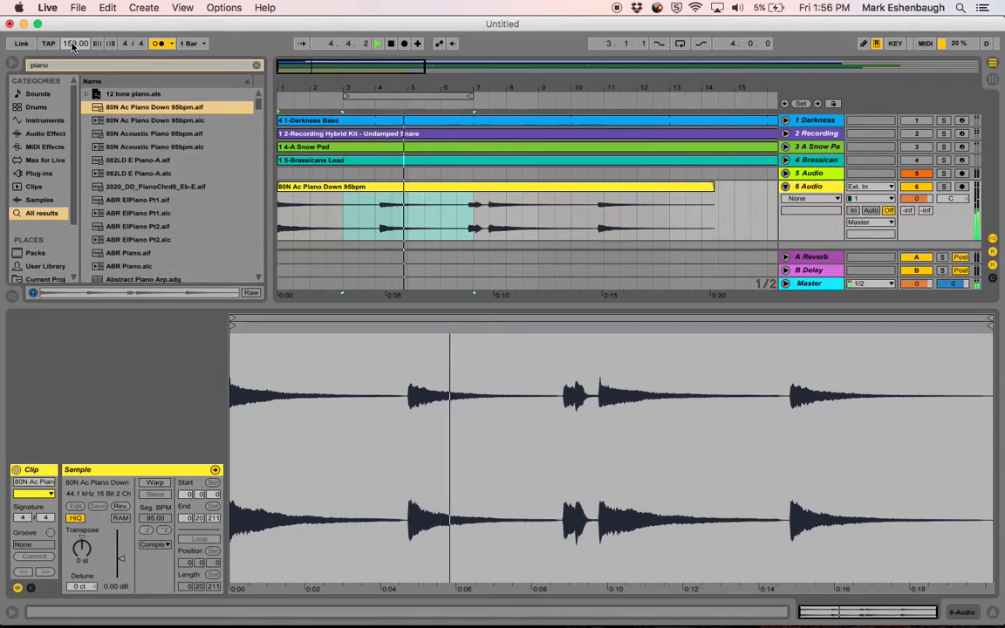
drag(73, 47, 72, 18)
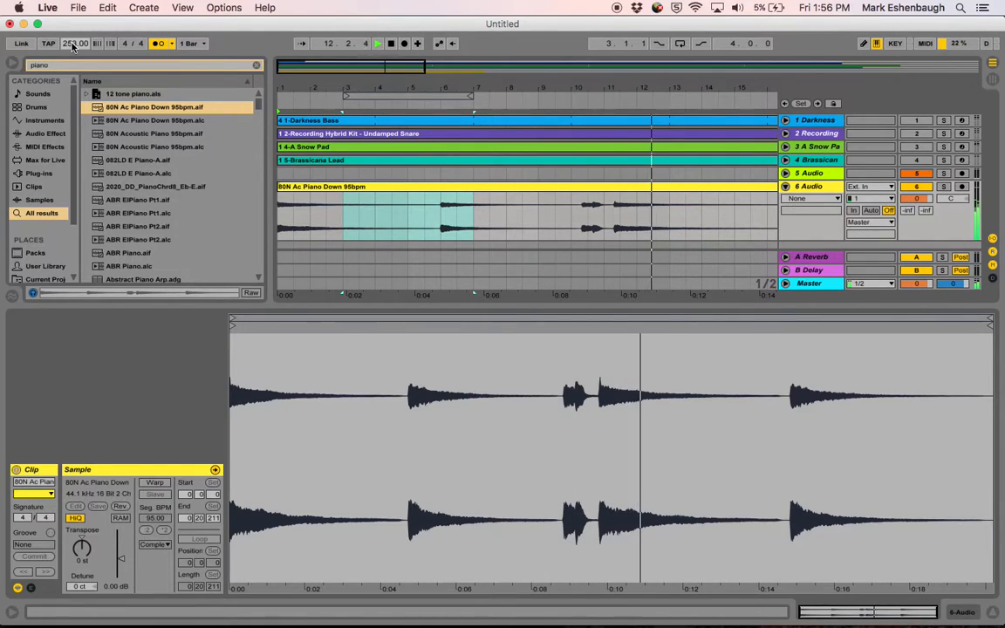
key(space)
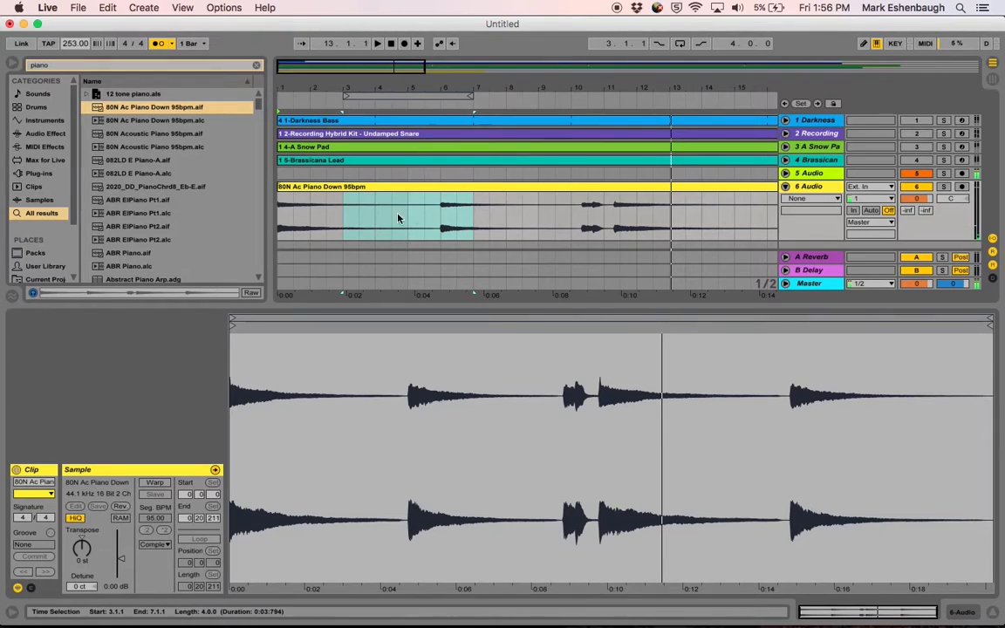
- Turn off the metronome and play the unwarped piano clip from its start at the raised tempo
click(519, 189)
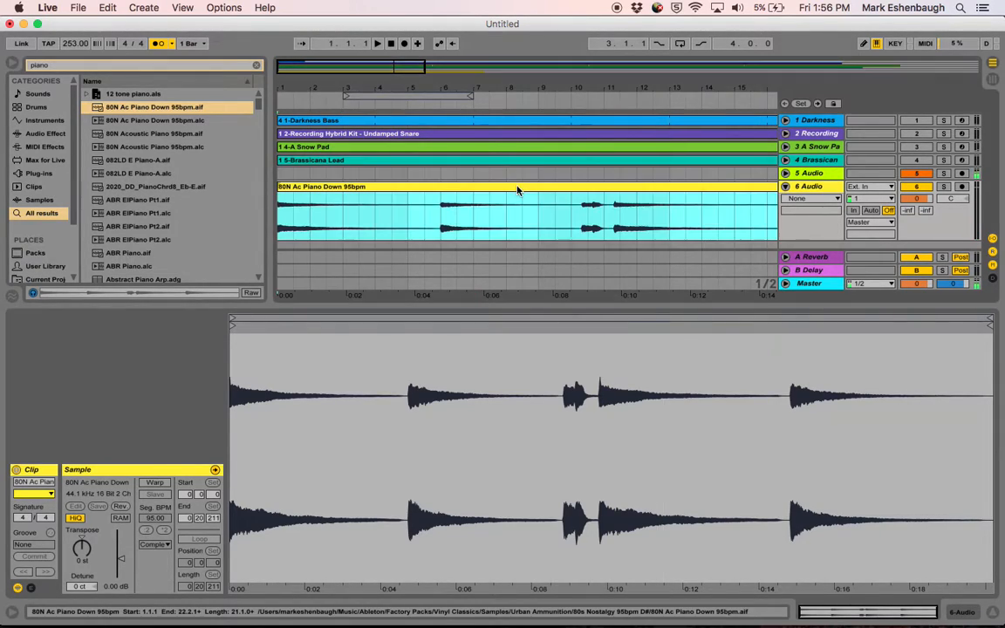
click(158, 43)
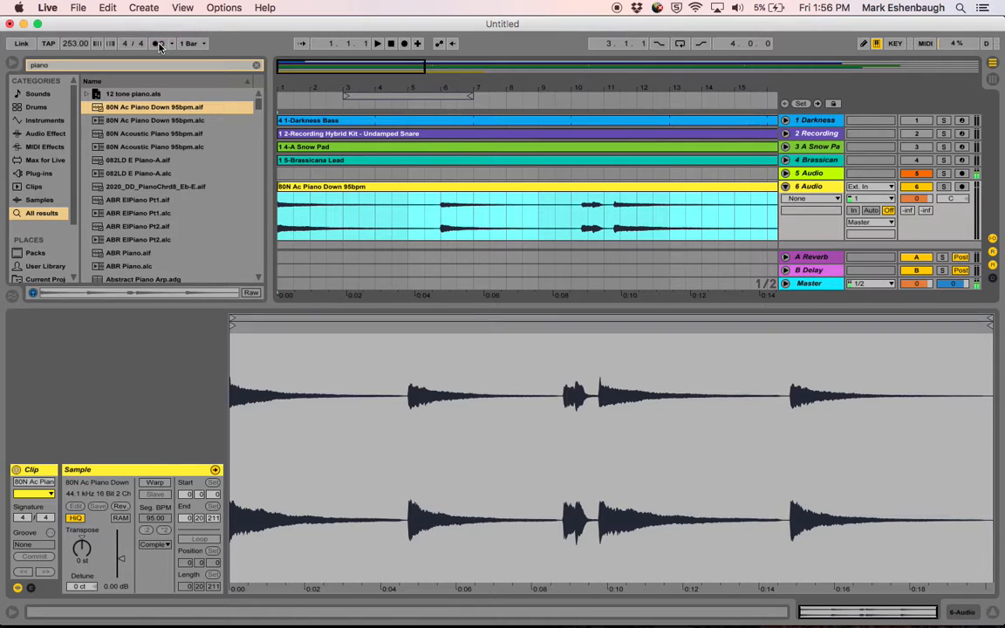
key(space)
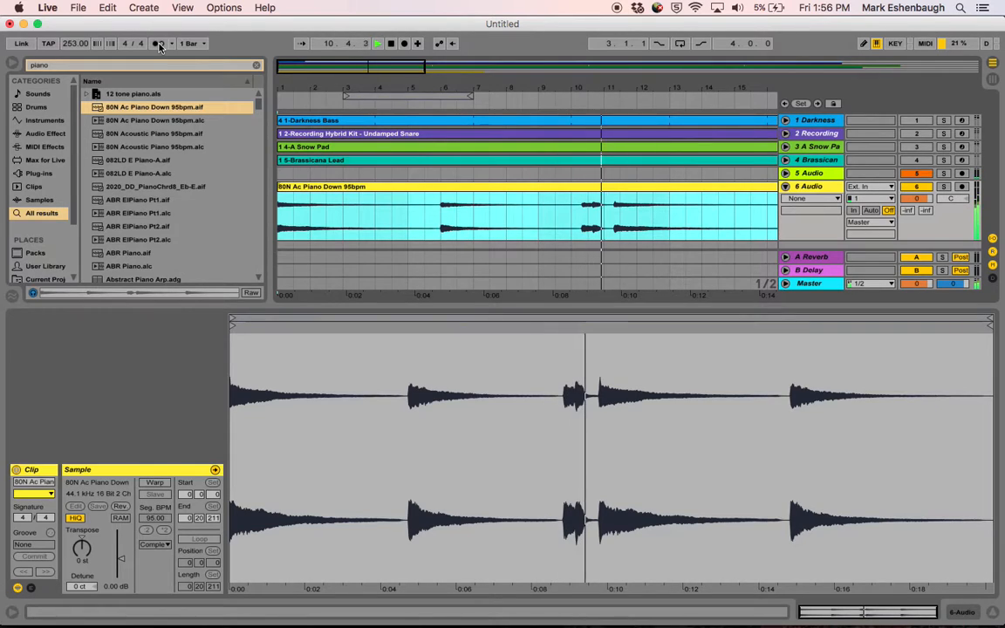
key(space)
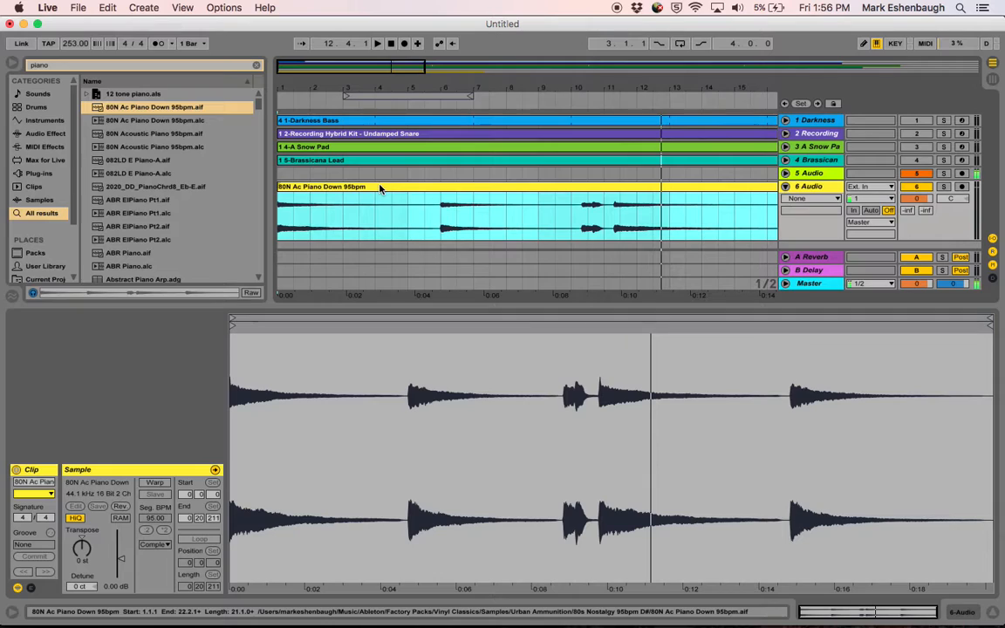
- Play the unwarped piano clip at a project tempo of 20 BPM, and reset the tempo to 95 BPM
drag(69, 43, 70, 207)
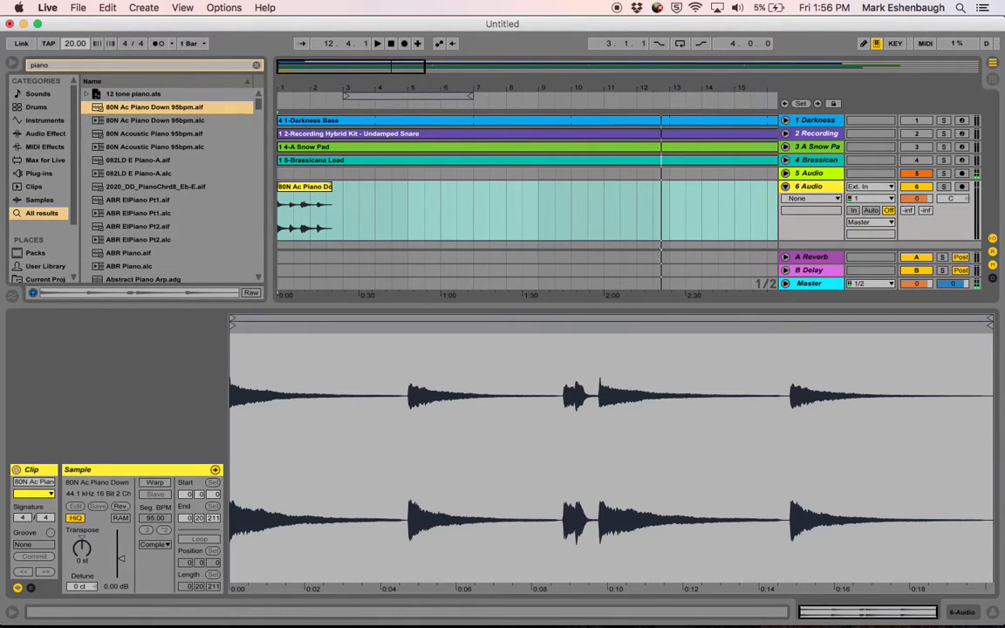
key(space)
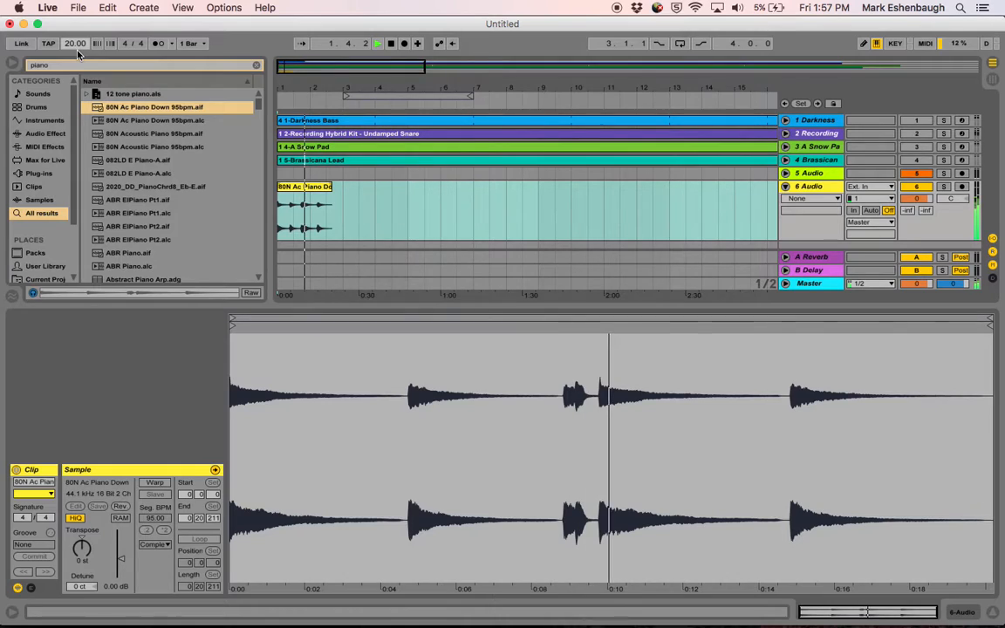
key(space)
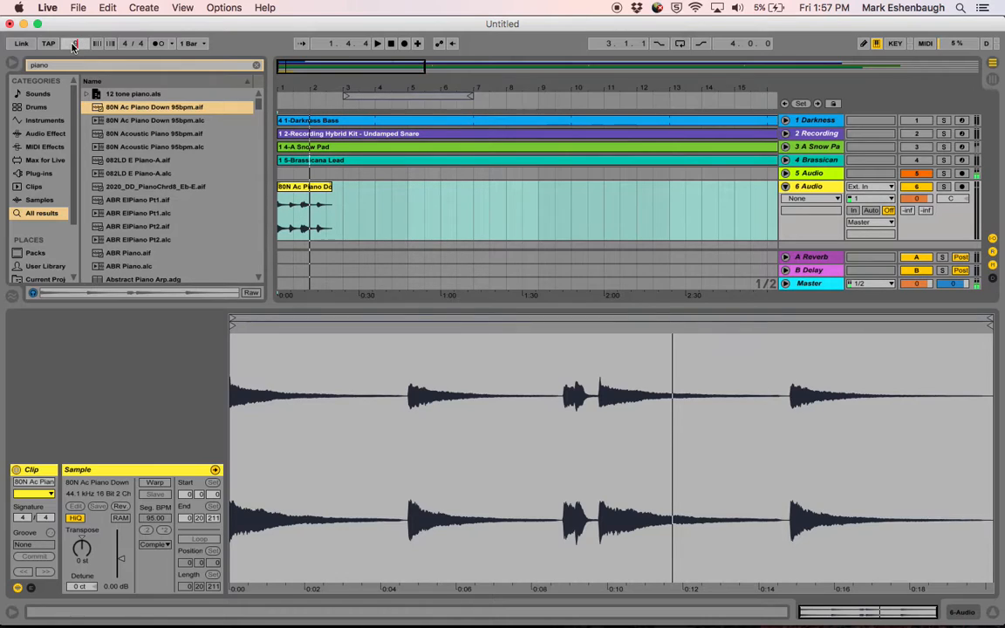
key(Return)
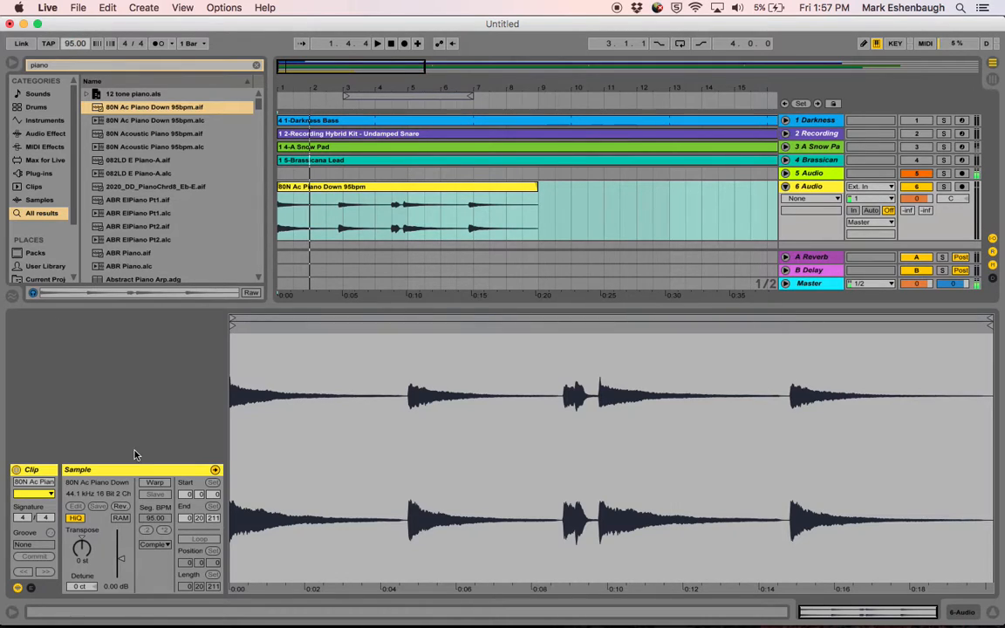
- Turn warping back on for the piano clip, choosing to keep its current timing
click(151, 484)
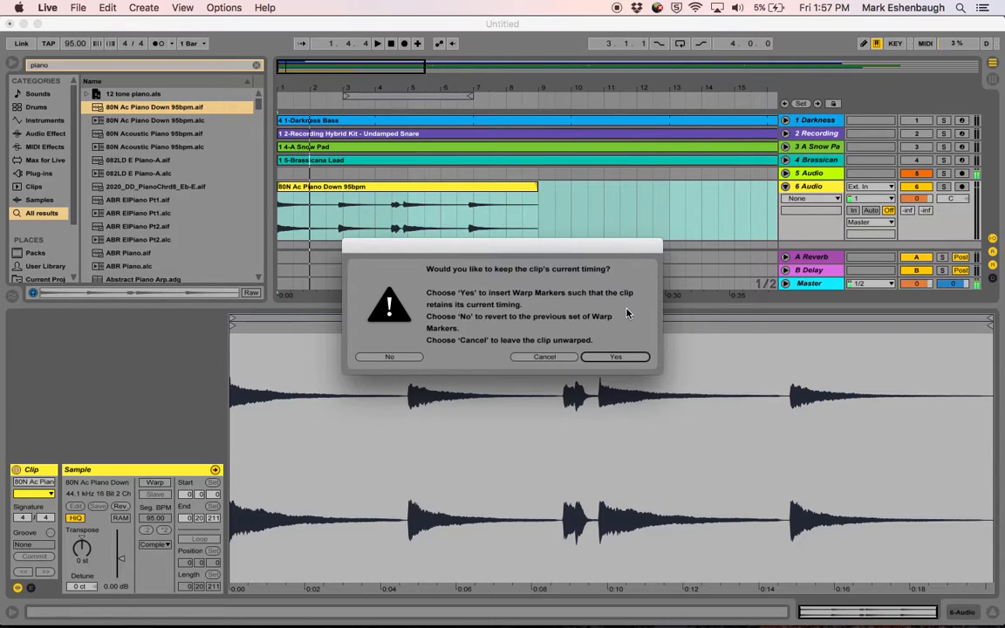
click(613, 357)
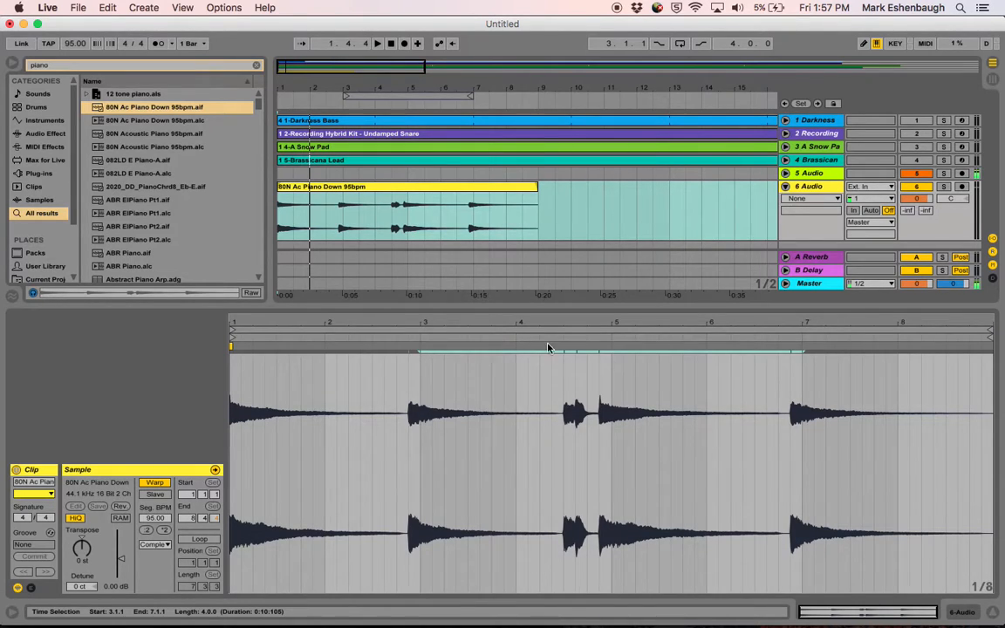
click(595, 361)
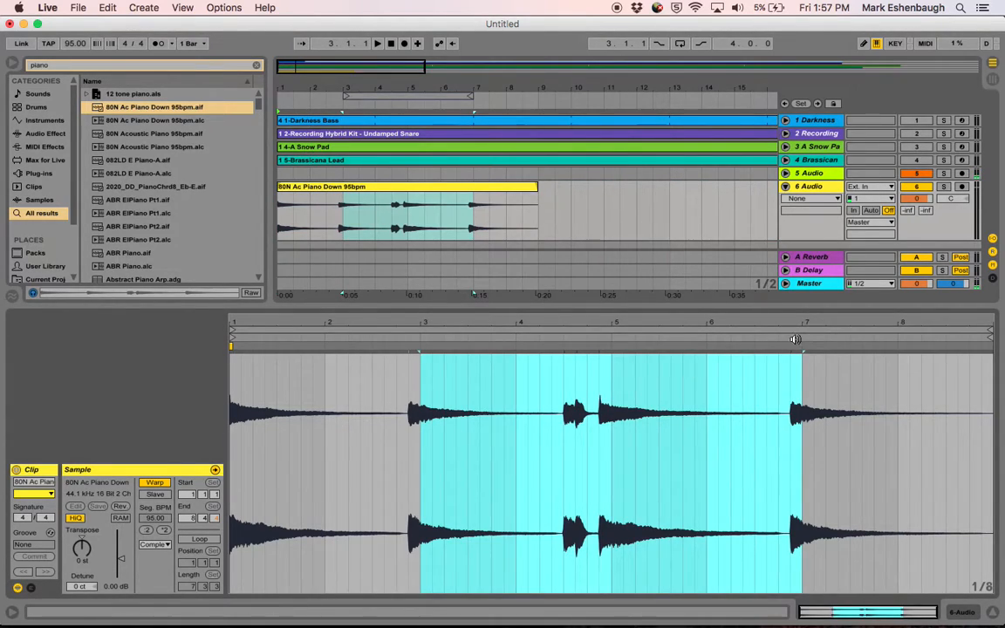
- Play the warped piano clip from bar 1 and turn the metronome on during playback
key(space)
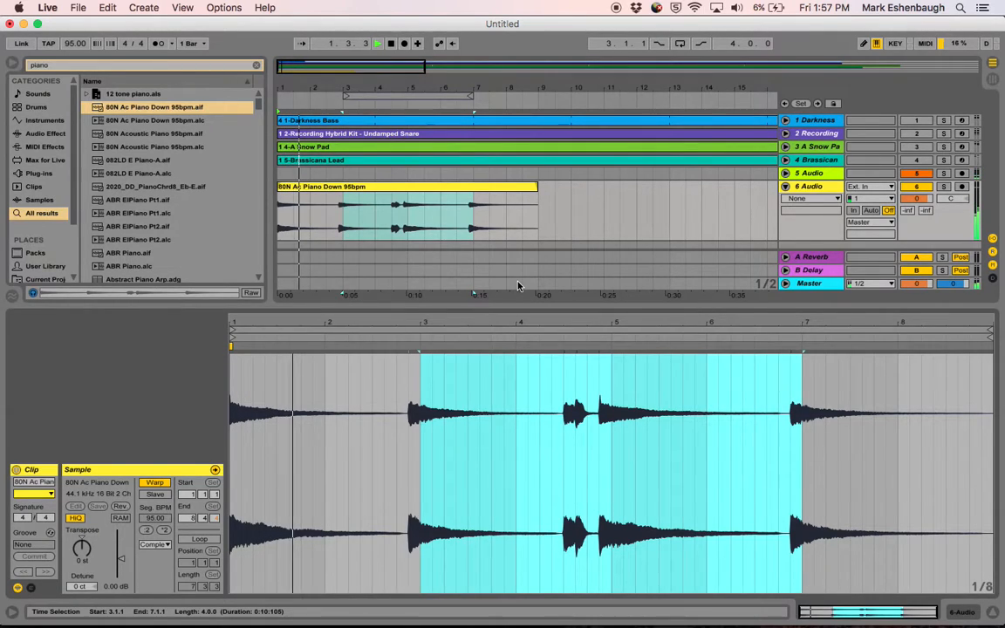
click(157, 44)
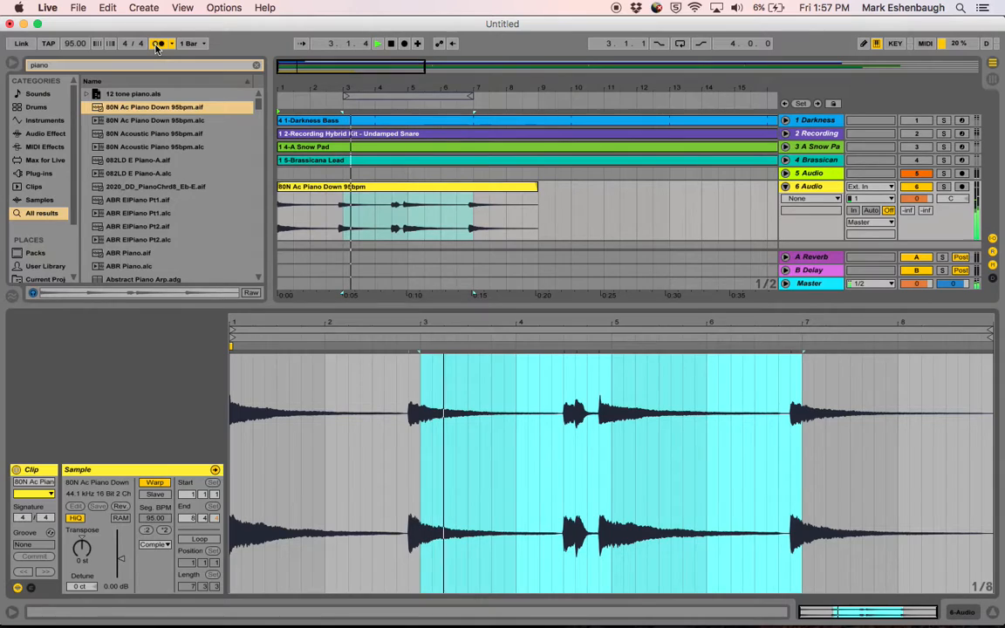
key(space)
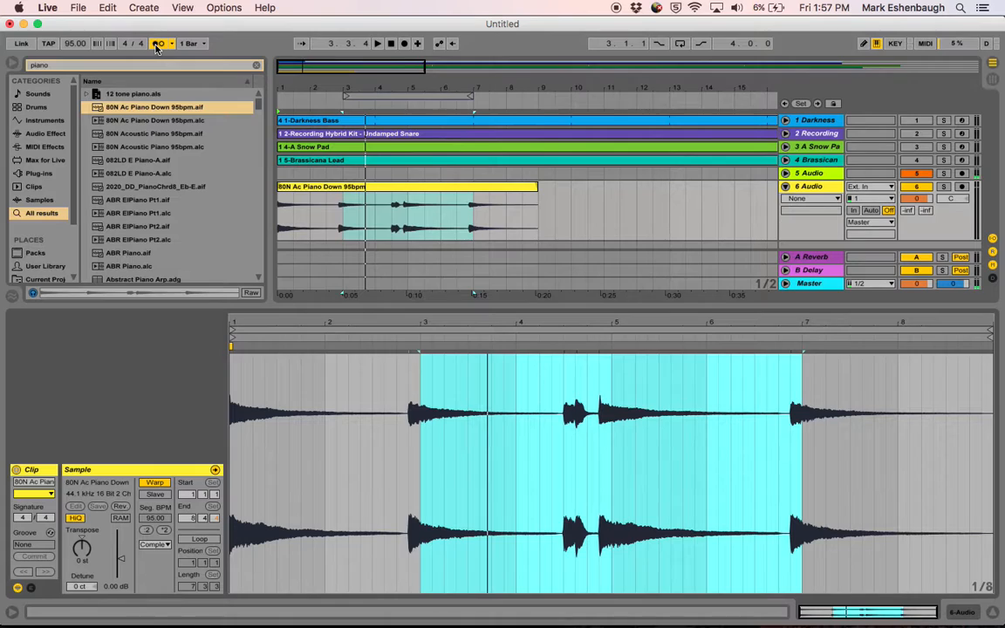
- Play the warped piano clip while raising the project tempo above 200 BPM
key(space)
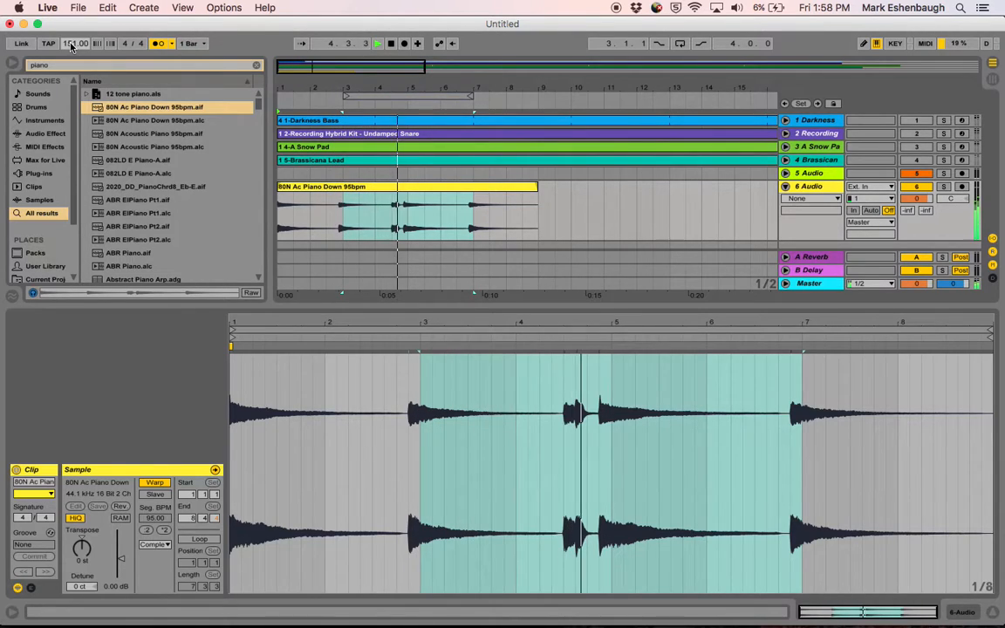
drag(72, 45, 72, 2)
key(space)
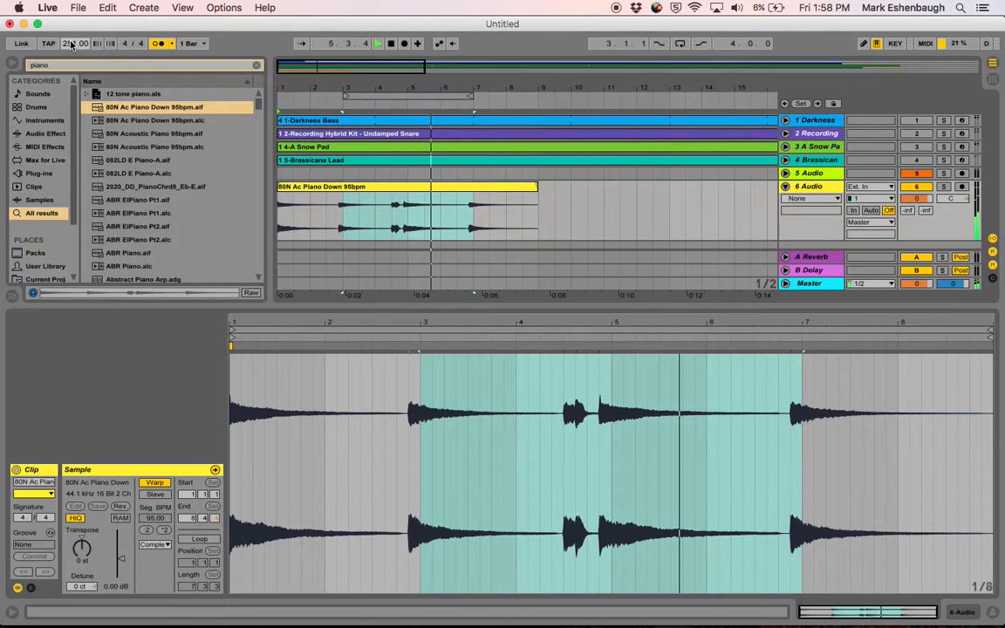
- Lower the project tempo below 40 BPM and play the warped piano clip at that speed
drag(72, 45, 72, 227)
key(space)
key(space)
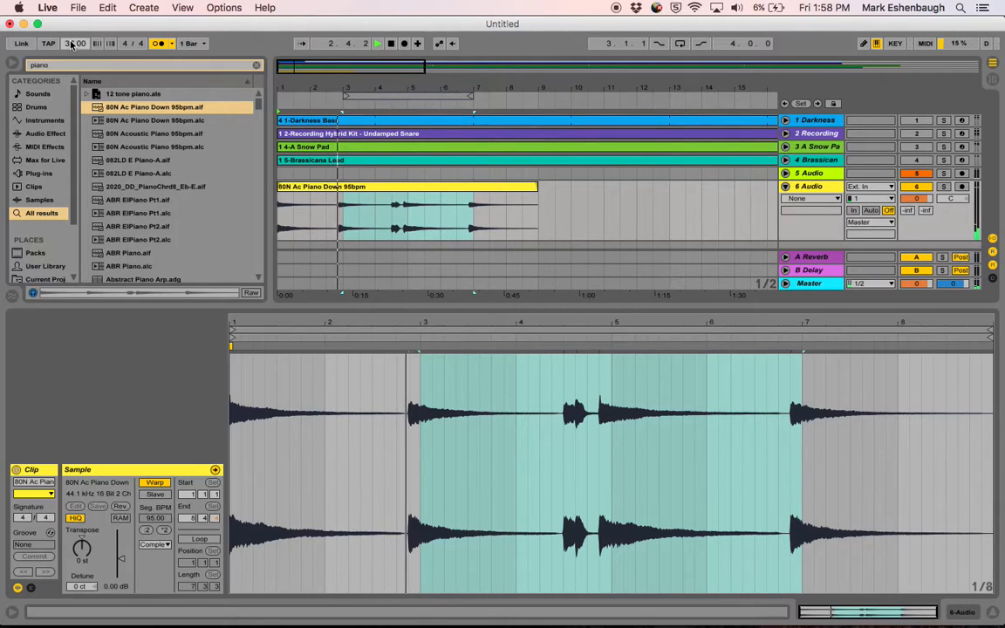
key(space)
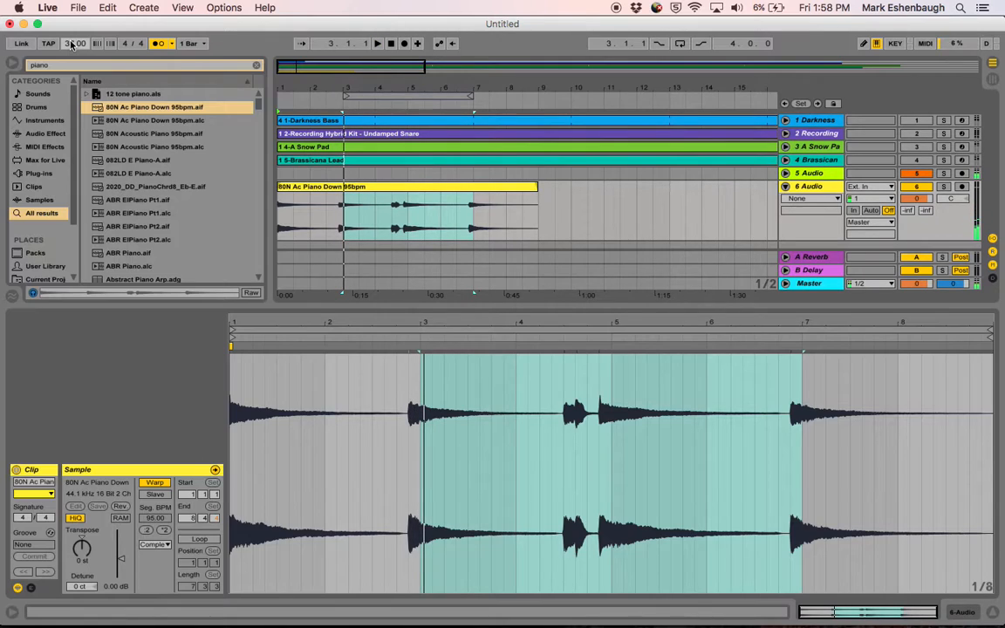
- Set the project tempo to 95 BPM and play the warped piano clip briefly
text(95)
key(Return)
key(space)
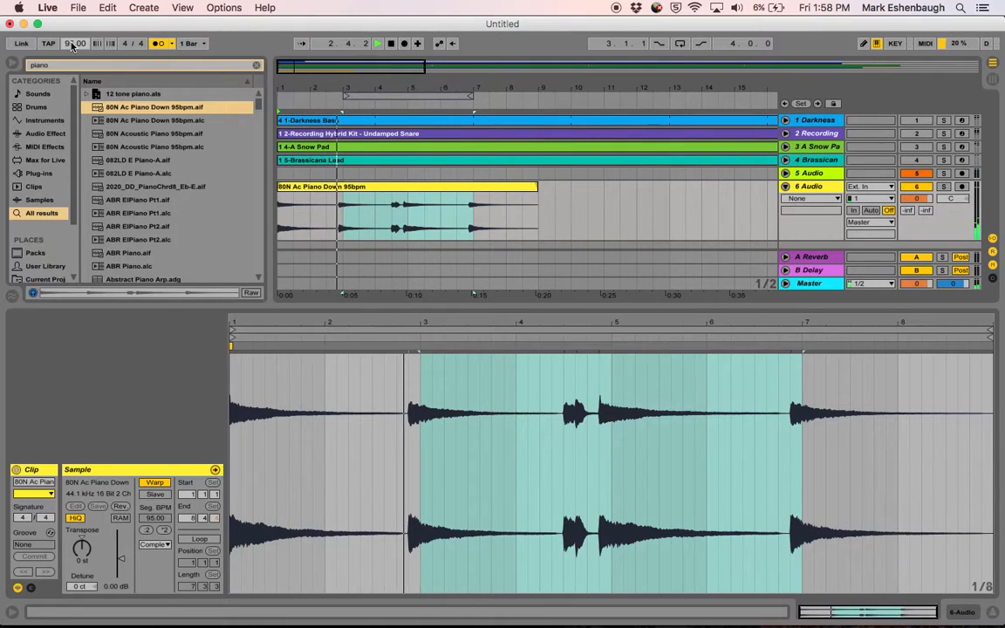
key(space)
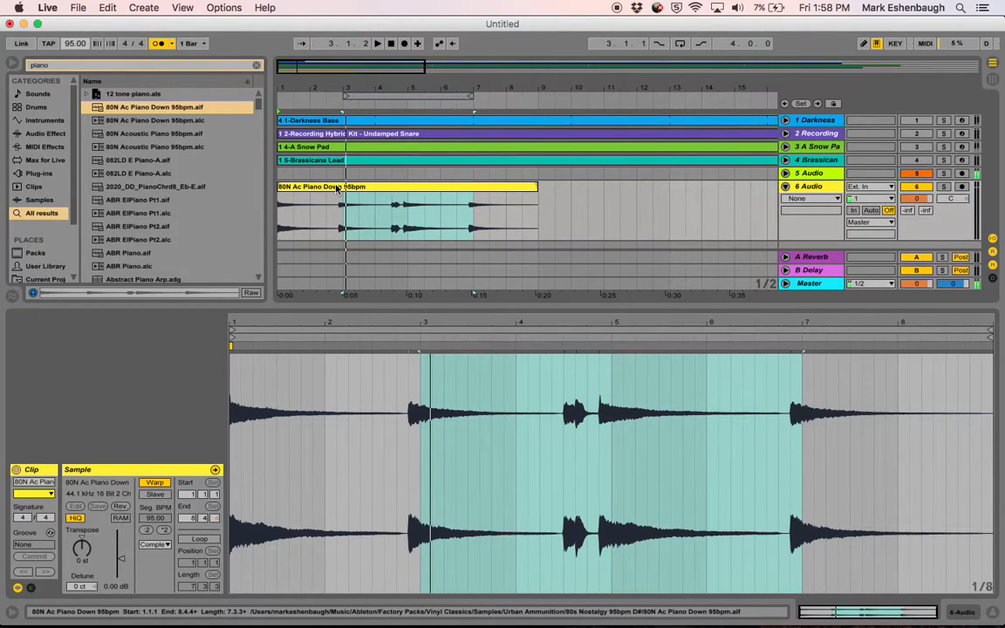
- Delete the 80N Ac Piano Down 95bpm clip from the 6 Audio track
click(396, 188)
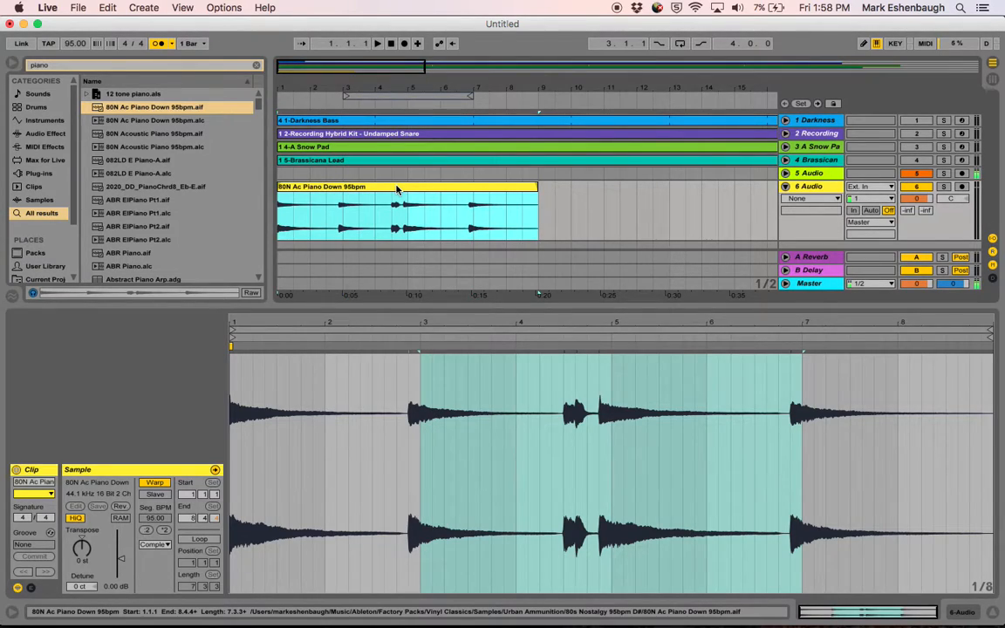
key(Delete)
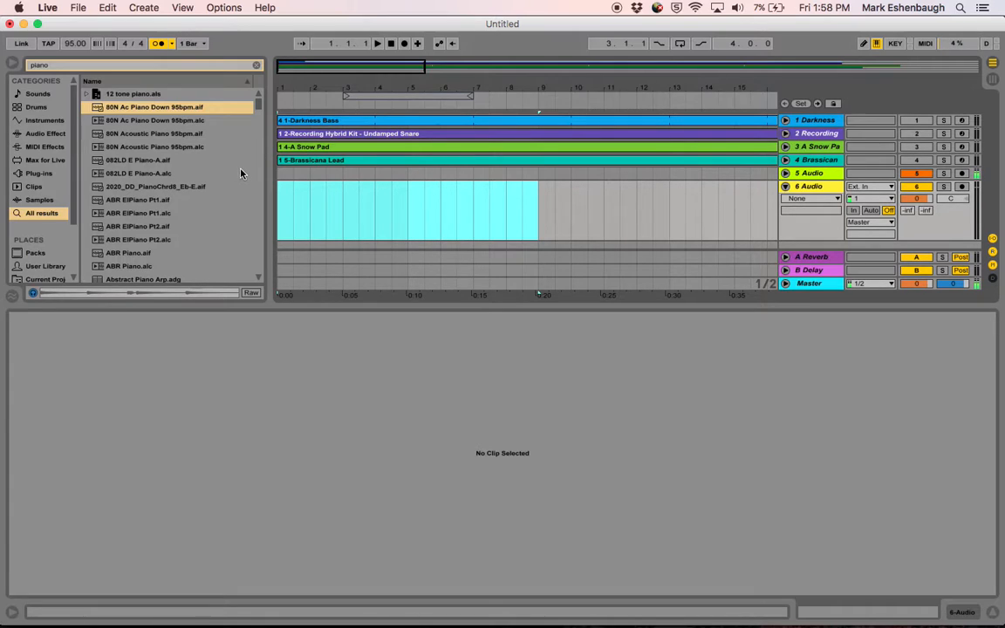
- Audition the samples 2020_DD_PianoChrd8_Eb-E, ABR Piano, AOU Acoustic Piano 92bpm and Audio Example 86 - Blues 3 Piano Fast
click(185, 186)
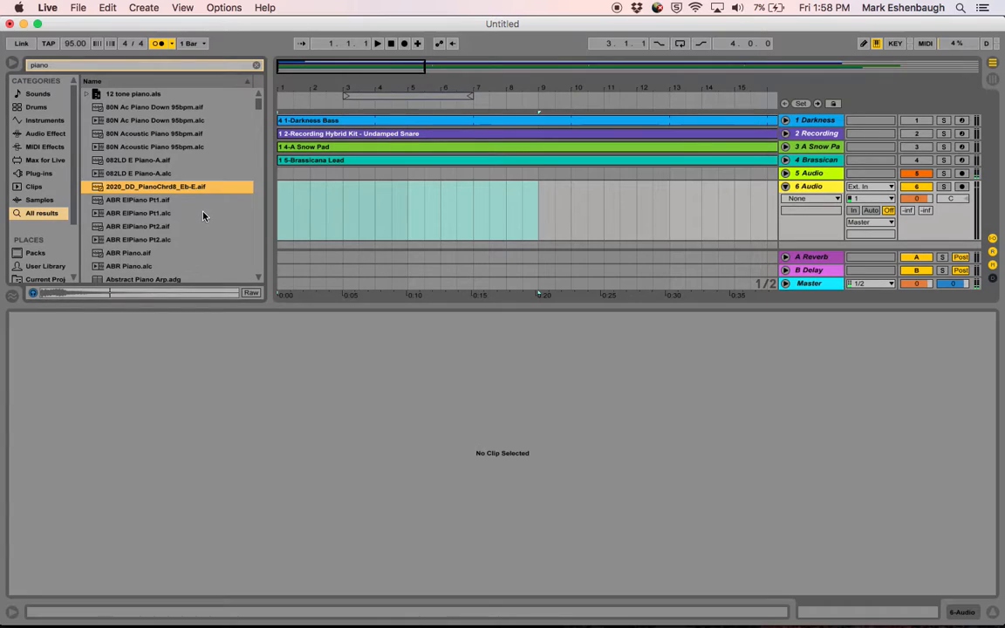
scroll(203, 216, down, 5)
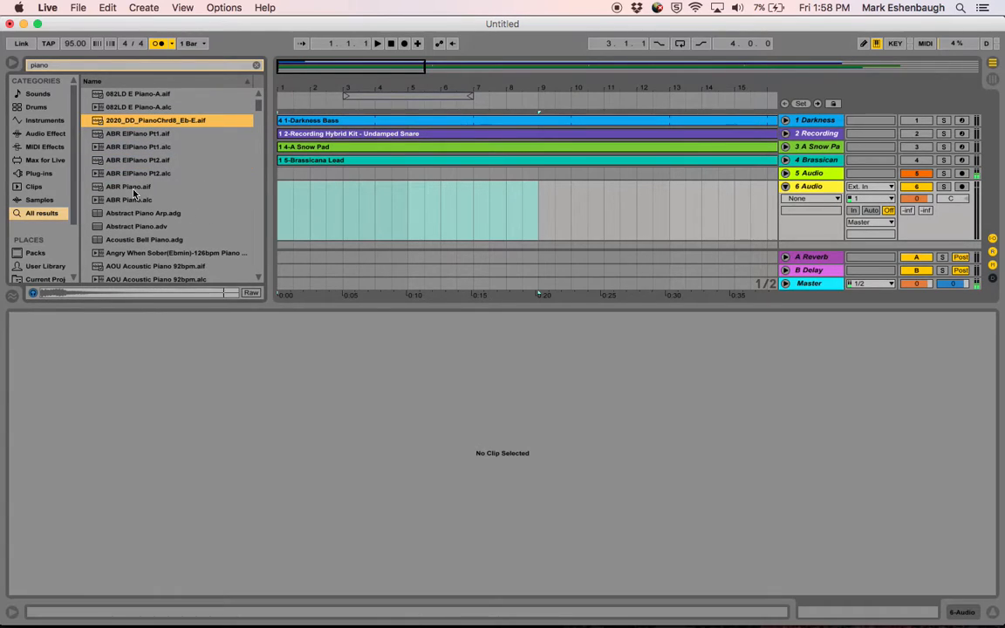
click(130, 187)
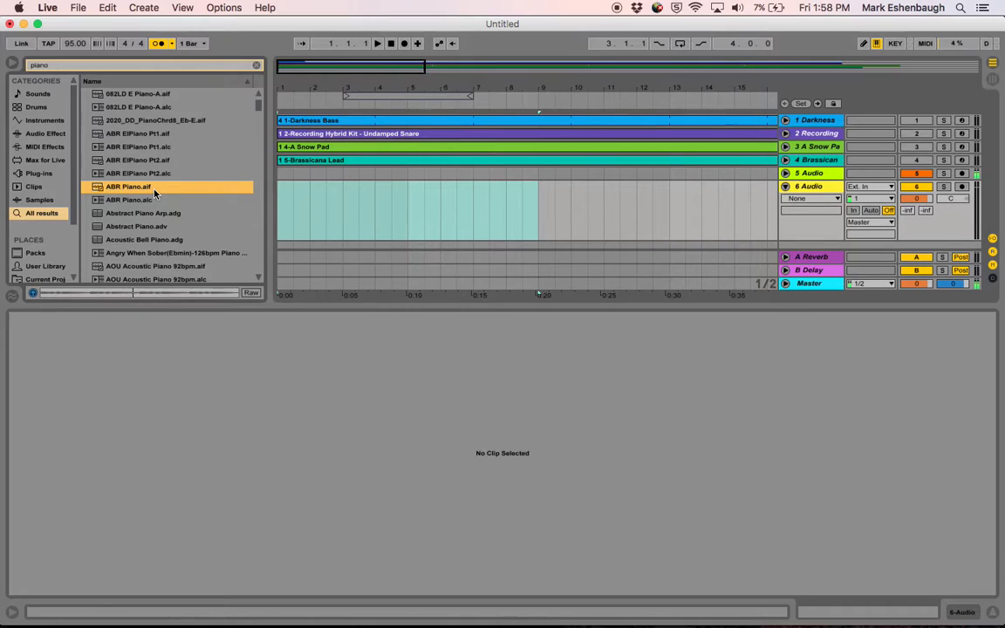
scroll(155, 193, down, 5)
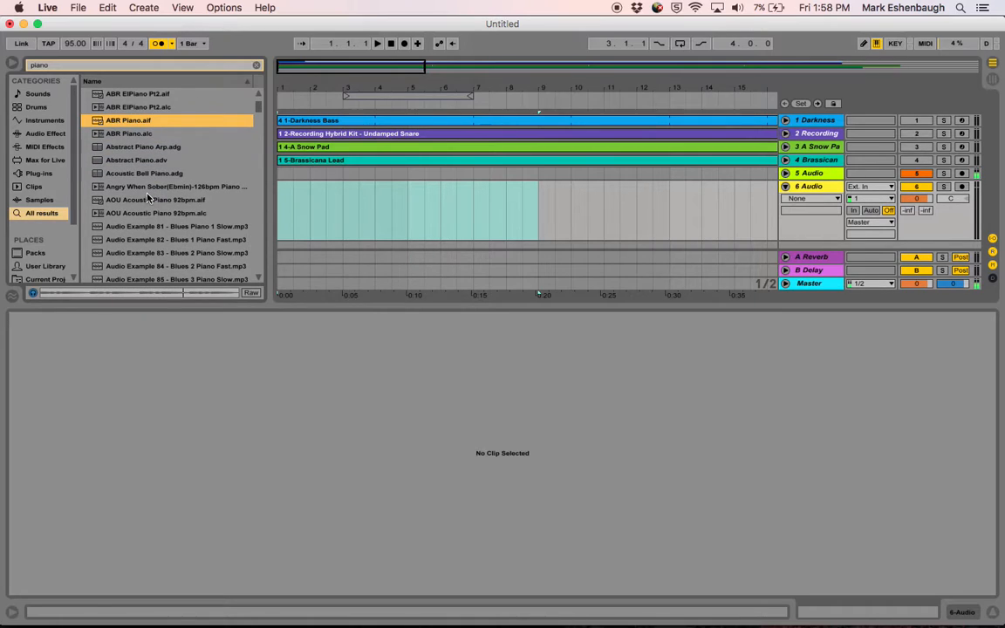
click(148, 202)
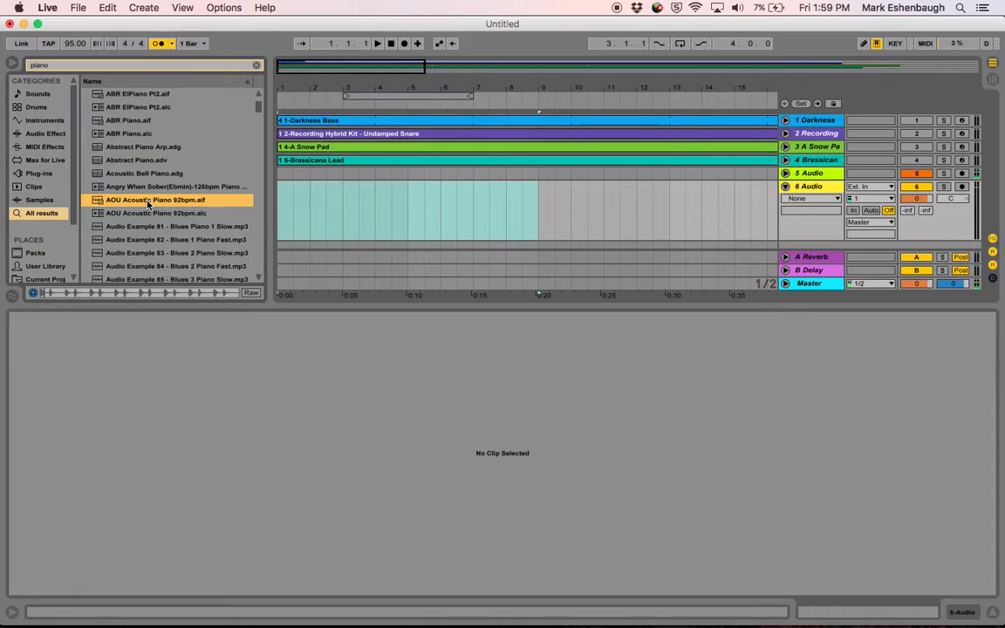
scroll(158, 242, down, 6)
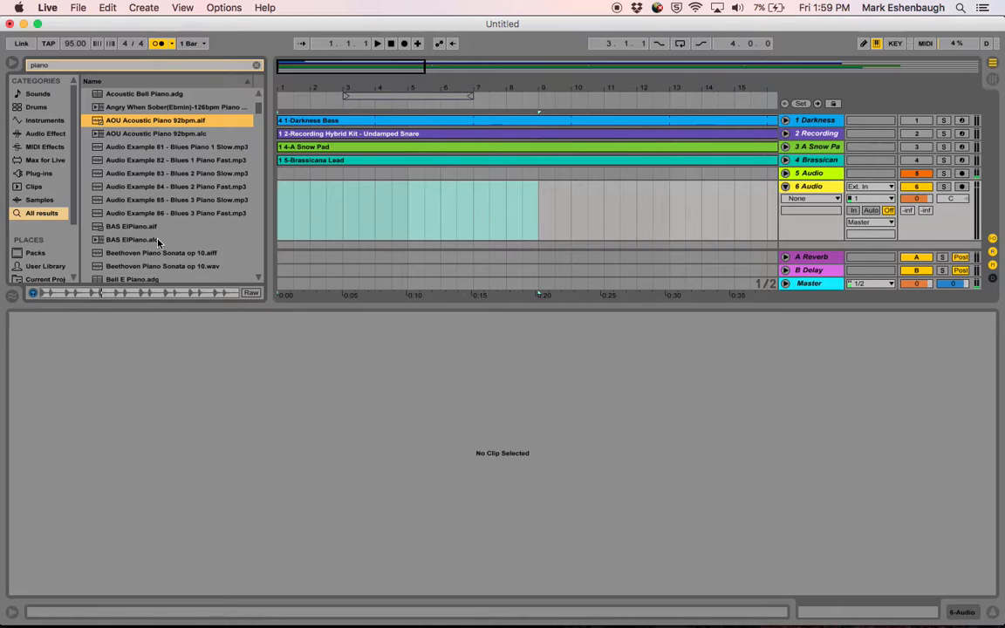
click(154, 215)
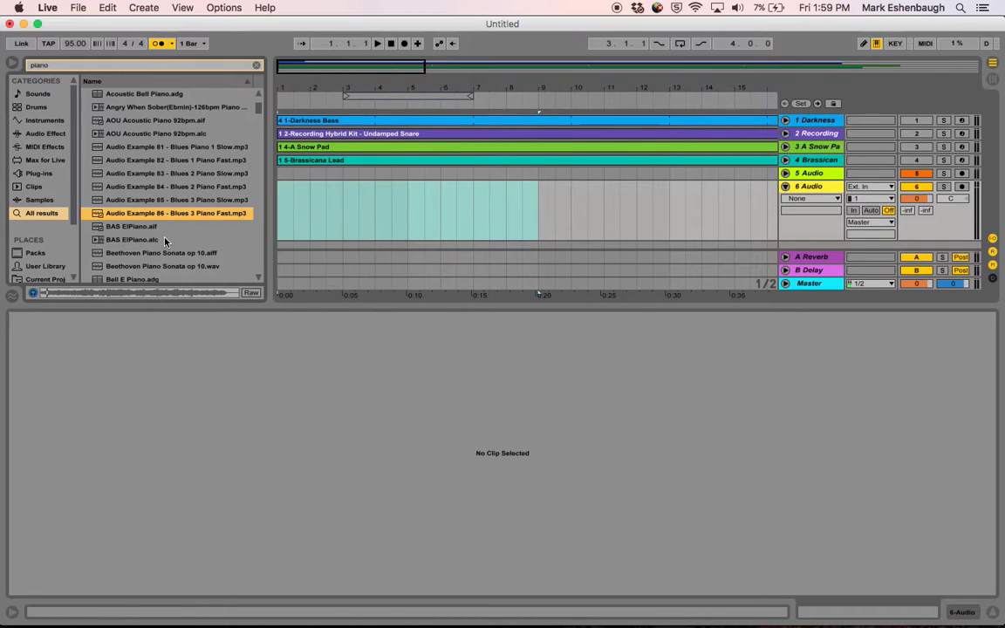
- Find and audition the CI_120_F#_Dub Piano.aif sample and place it at bar 1 of the 6 Audio track
scroll(164, 242, down, 2)
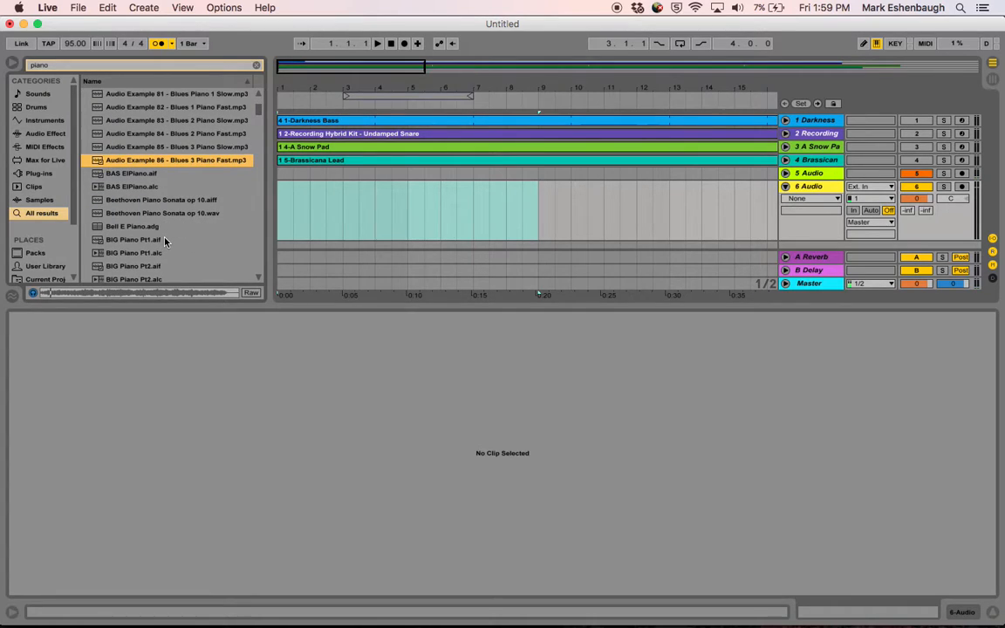
scroll(164, 242, down, 4)
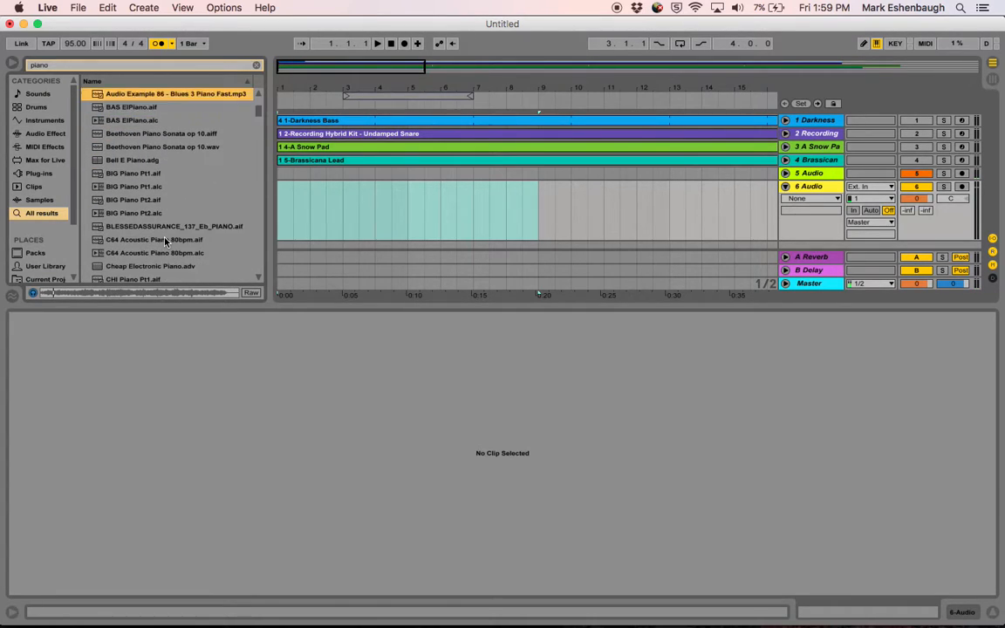
scroll(164, 241, down, 2)
scroll(164, 242, down, 2)
scroll(166, 243, down, 1)
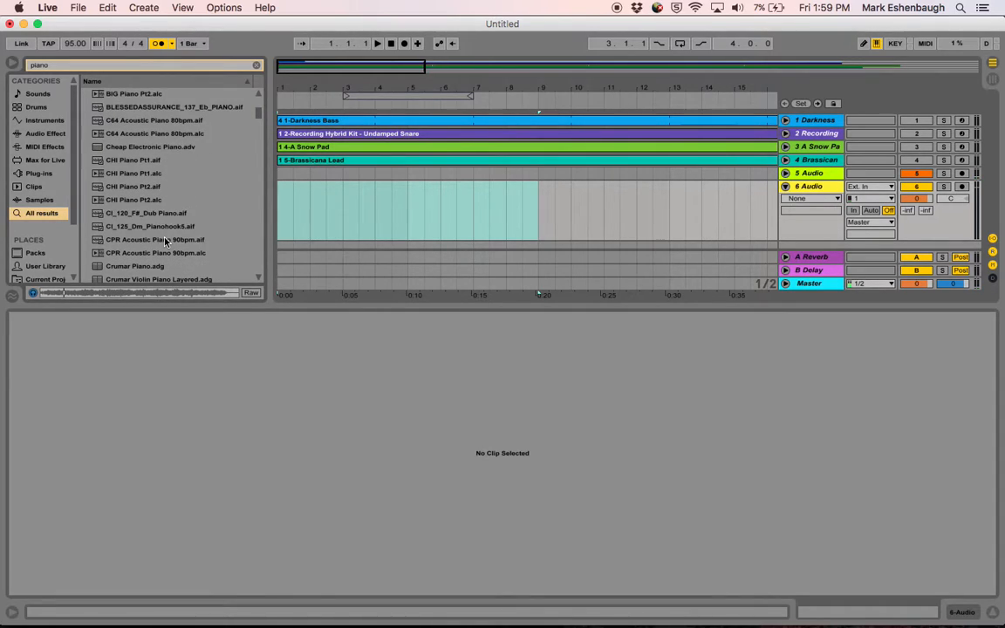
click(147, 216)
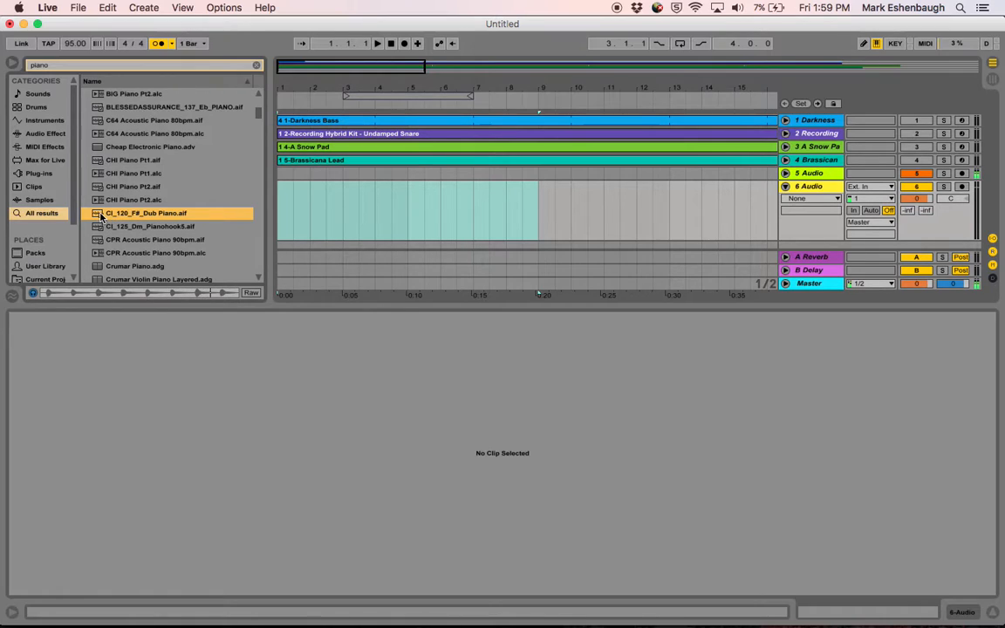
drag(104, 216, 279, 208)
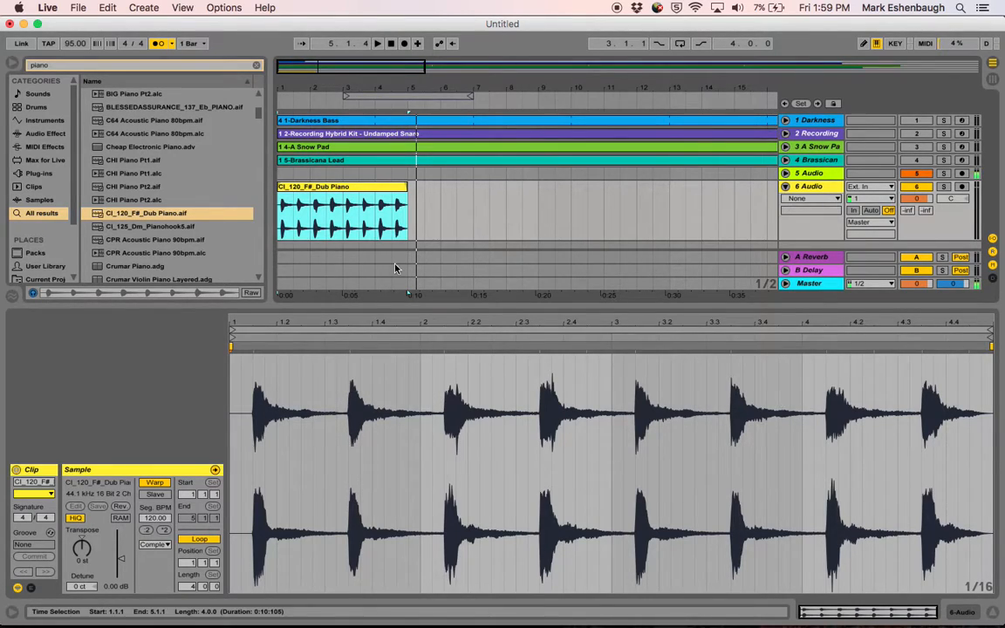
- Turn off warping for the Dub Piano clip and play it at the 95 BPM project tempo
click(154, 482)
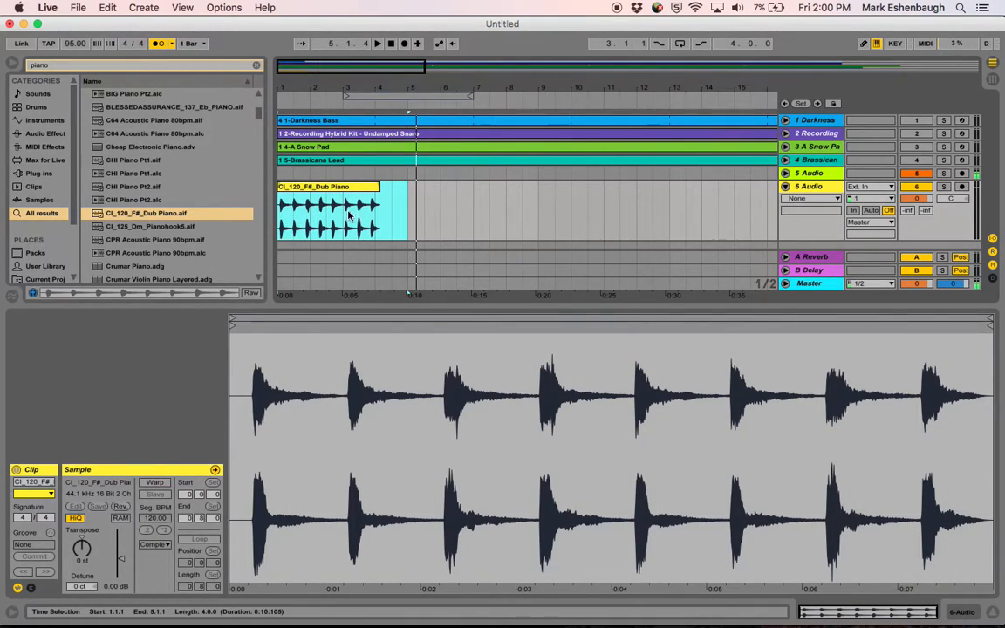
key(space)
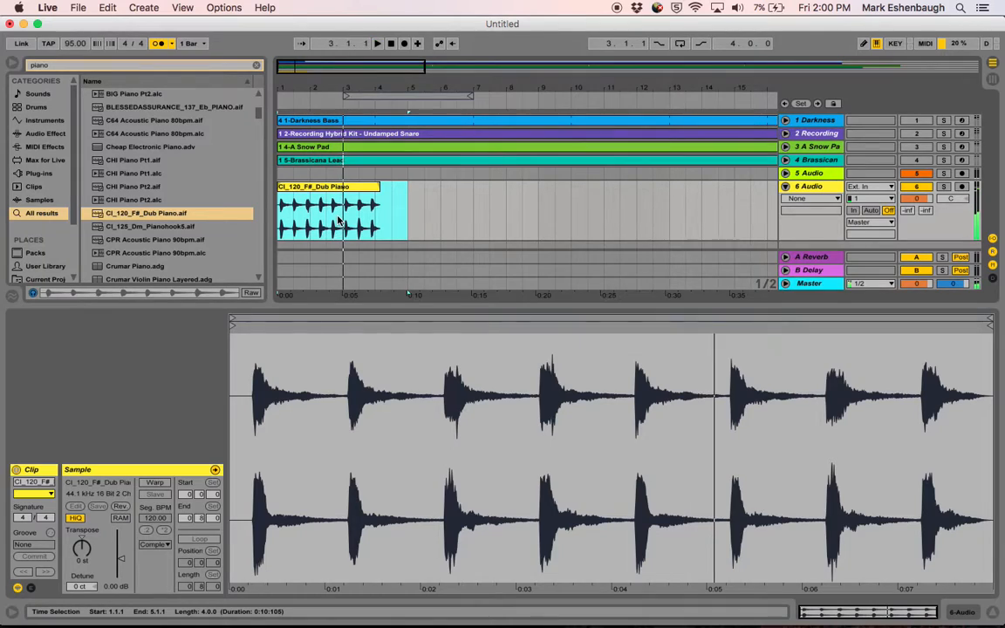
- Play the unwarped Dub Piano clip at a project tempo of 120 BPM and return the tempo to 95 BPM
click(75, 44)
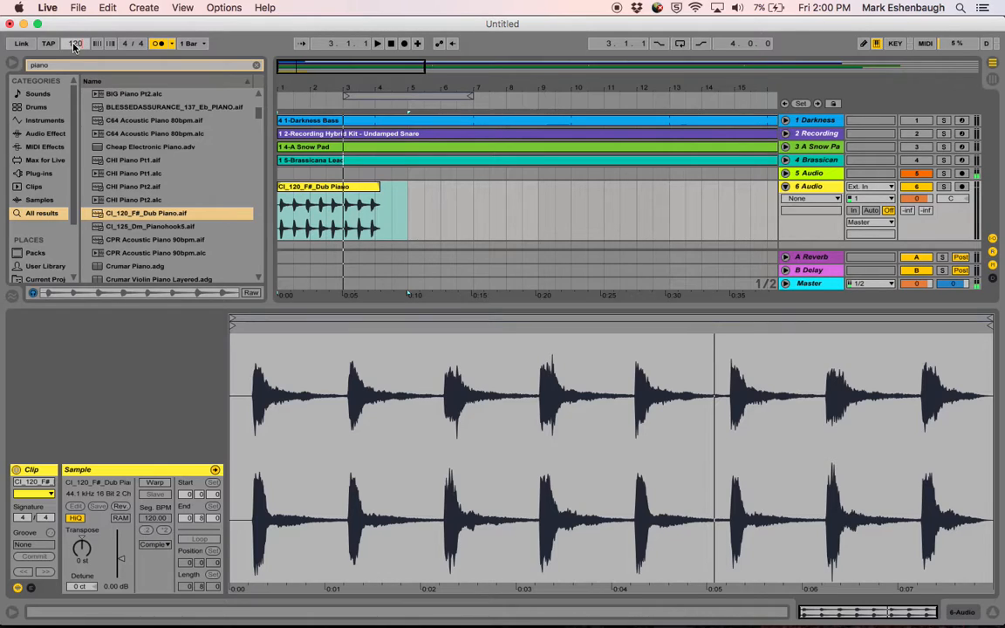
key(Return)
key(space)
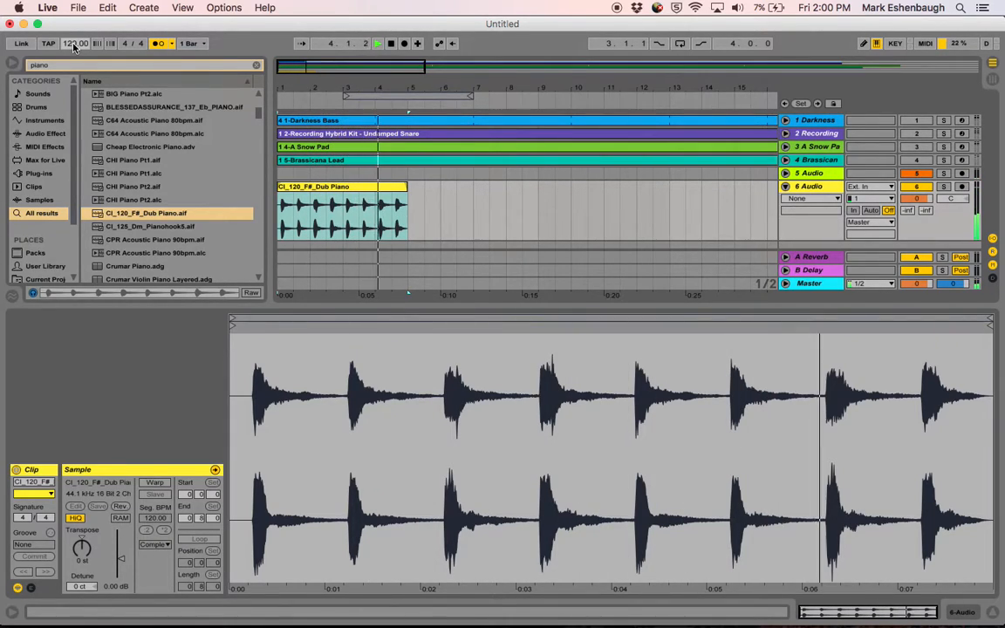
key(space)
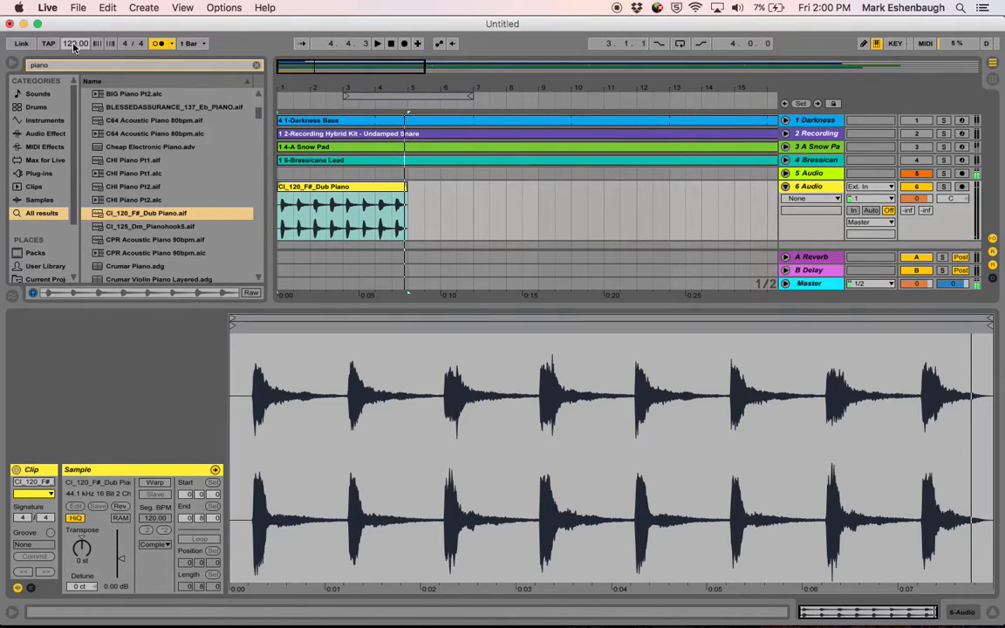
key(Return)
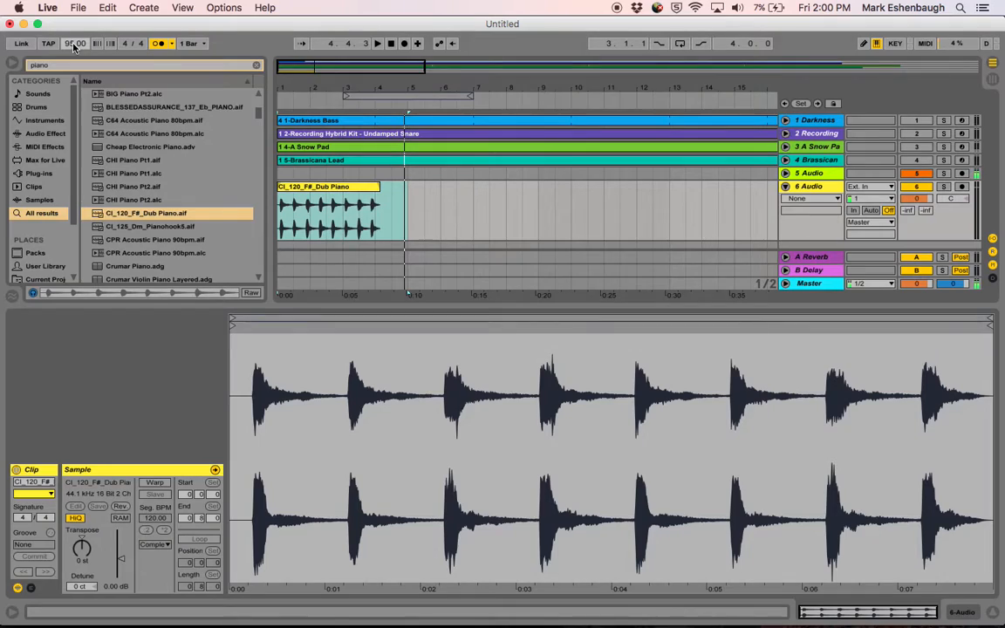
- Turn warping back on for the Dub Piano clip and play it against the project tempo
click(305, 220)
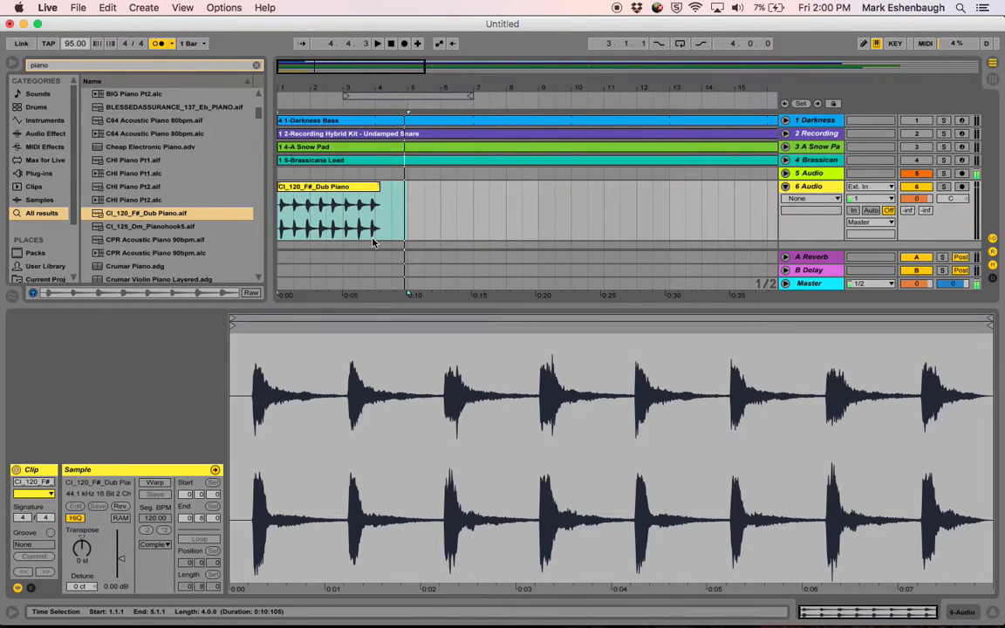
click(155, 483)
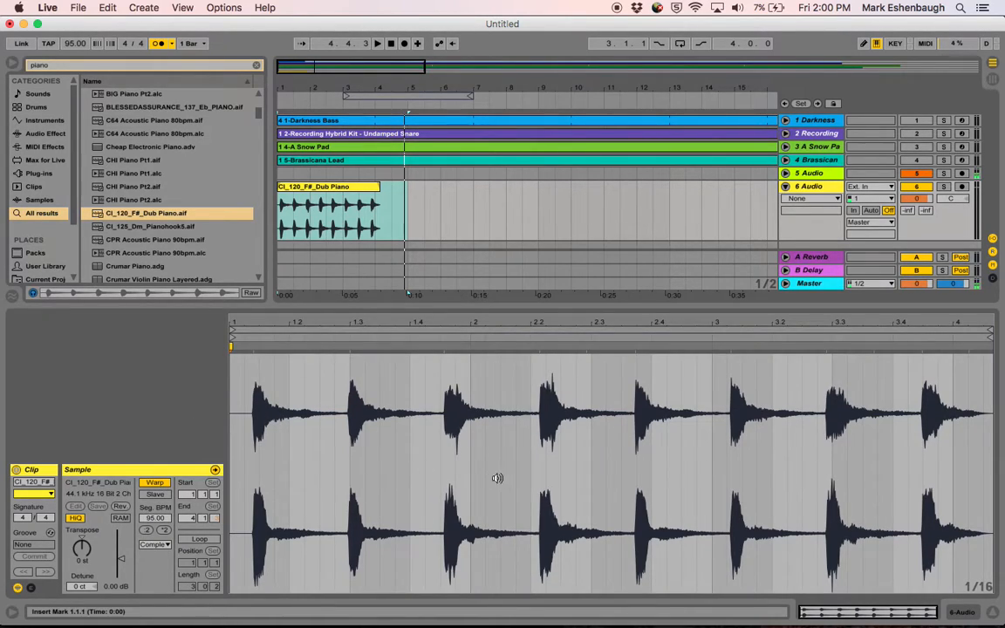
key(space)
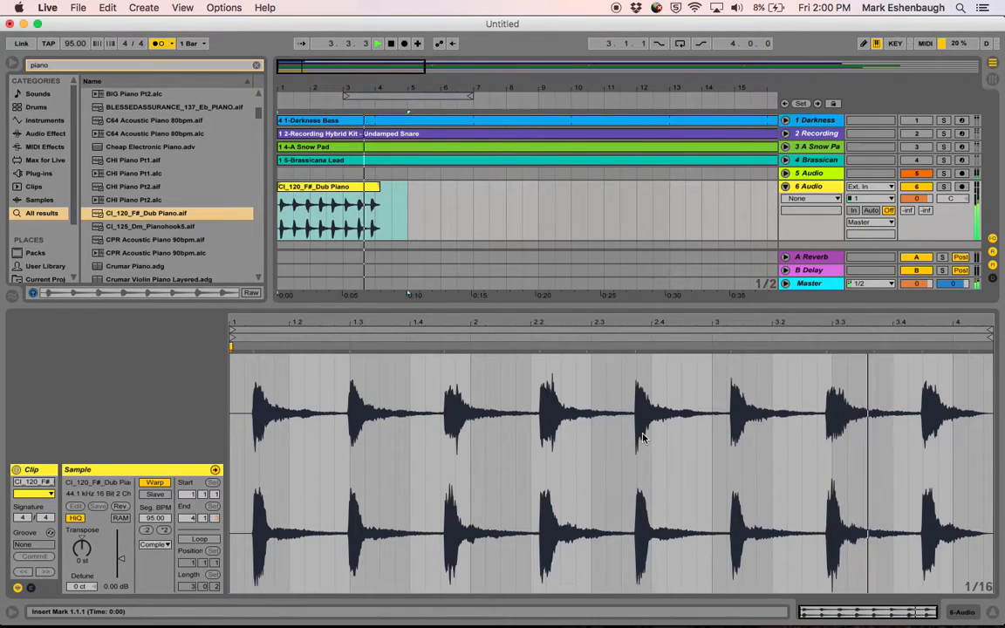
key(space)
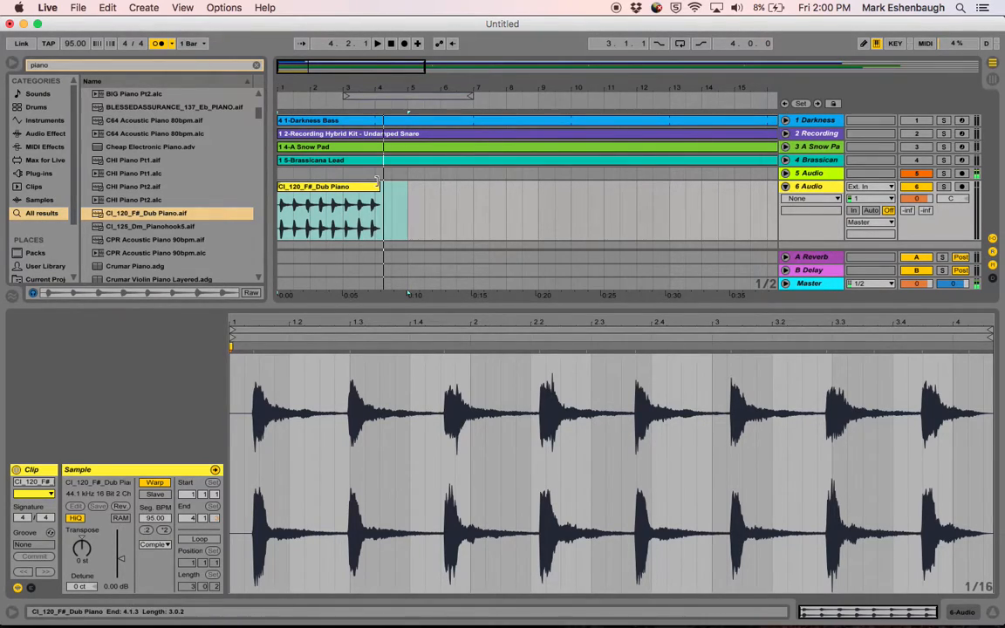
- Stretch the sample to a segment tempo of 187.50 BPM with its end warp marker and extend the clip to 7.2.1
click(988, 347)
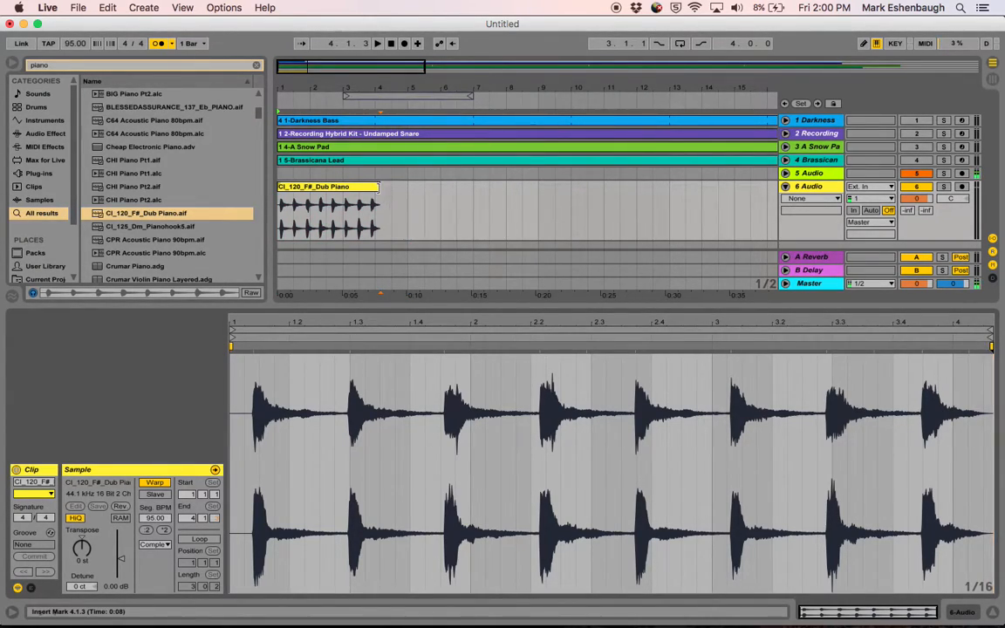
click(378, 191)
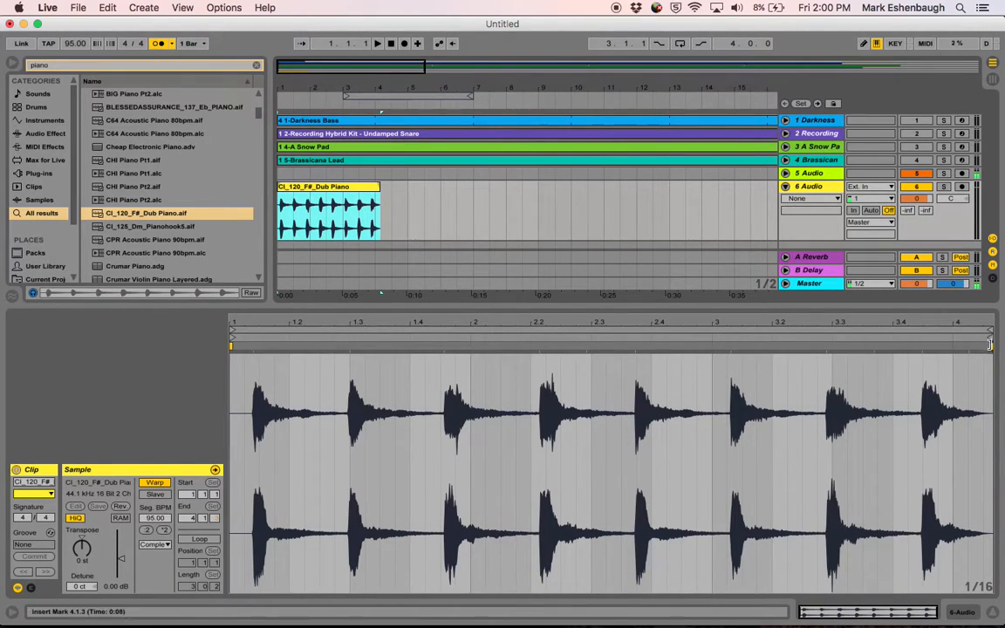
drag(988, 347, 1001, 349)
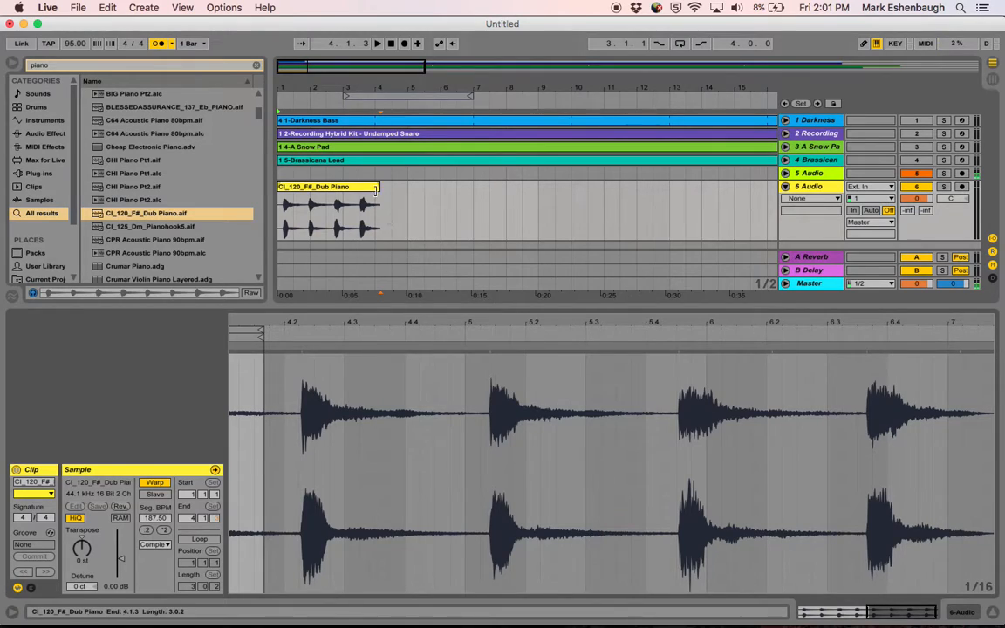
drag(378, 197, 480, 197)
- Pull the sample's end warp marker back to about 5.1.3 while the clip plays
key(space)
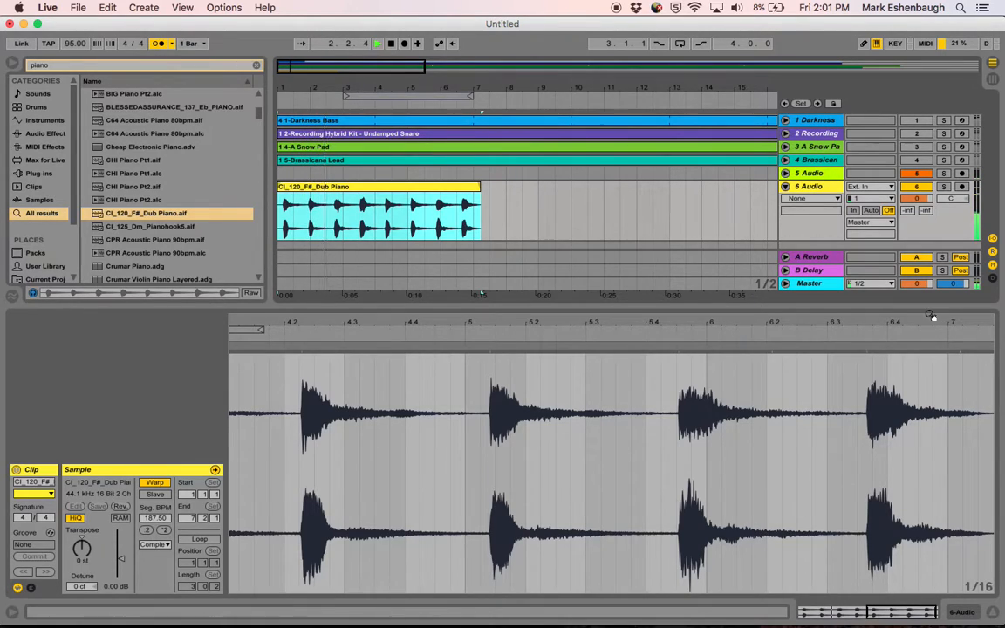
click(957, 402)
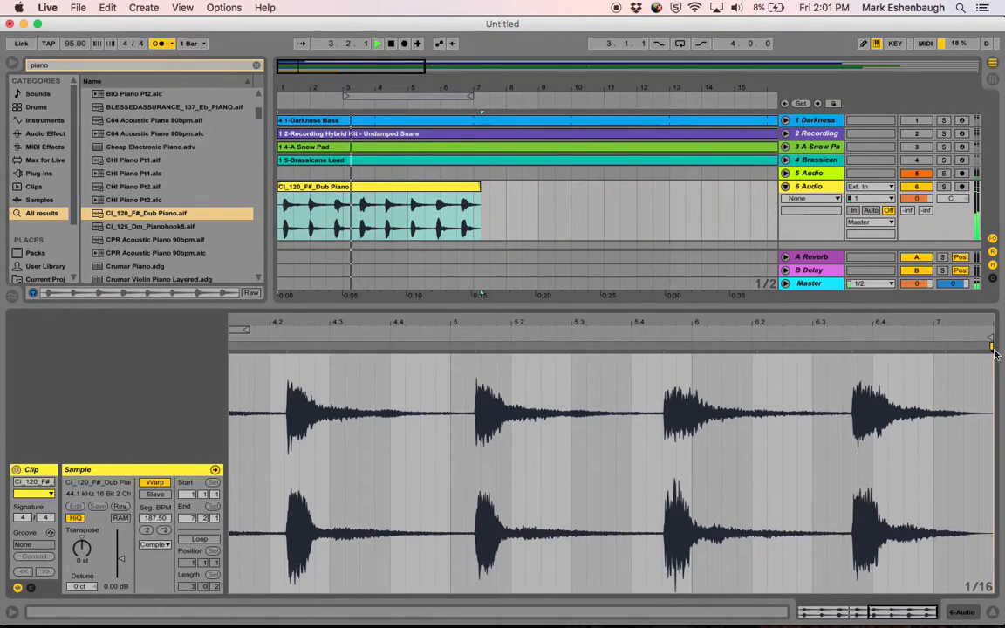
drag(991, 348, 872, 347)
drag(815, 363, 478, 333)
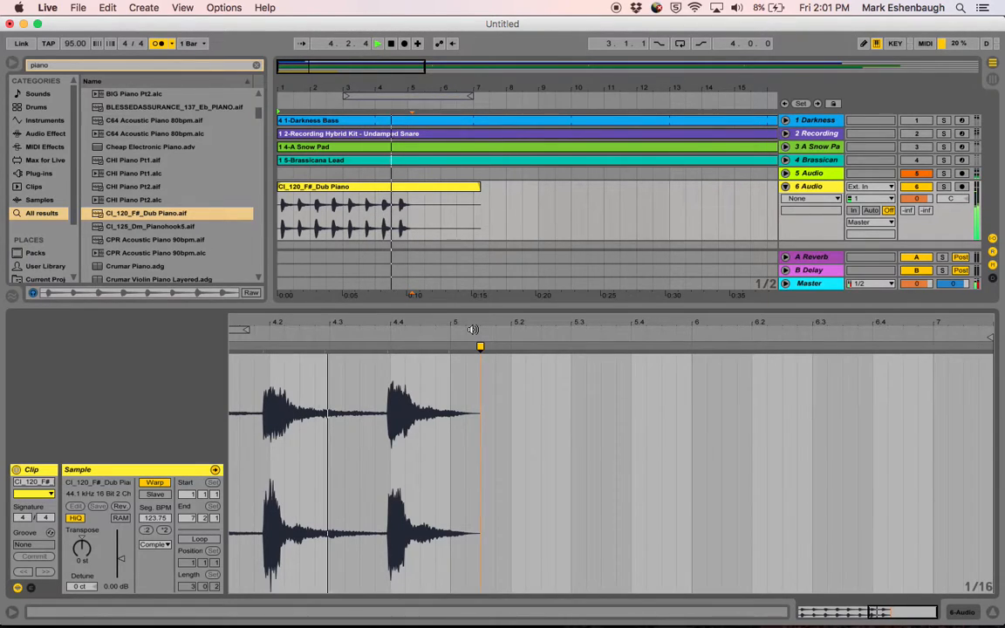
key(space)
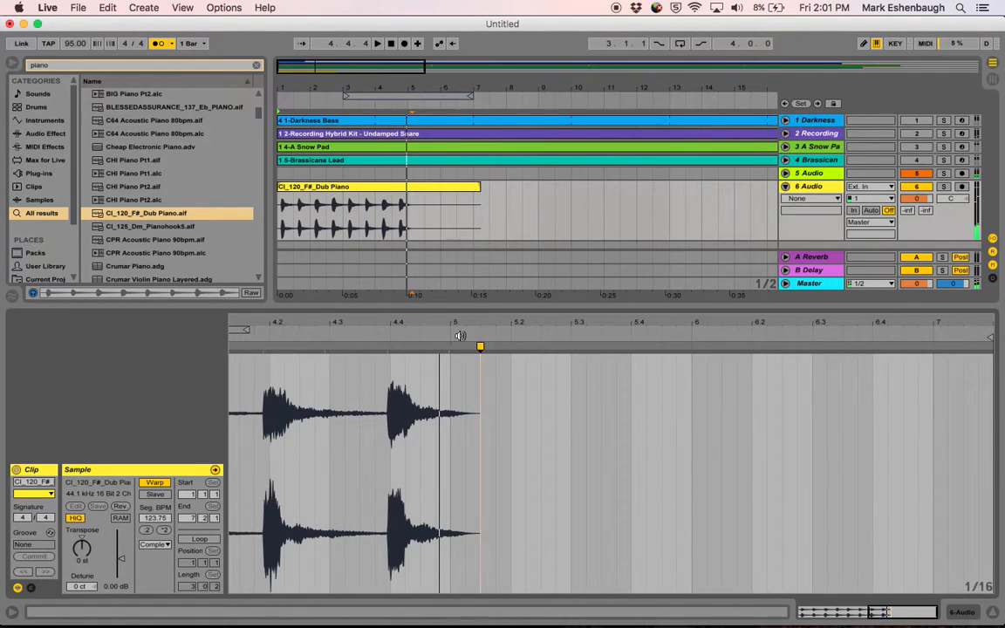
- Move the sample's end warp marker to 4.2.4, 4.3.4 and finally 4.4.4 while listening to the clip
scroll(382, 362, left, 5)
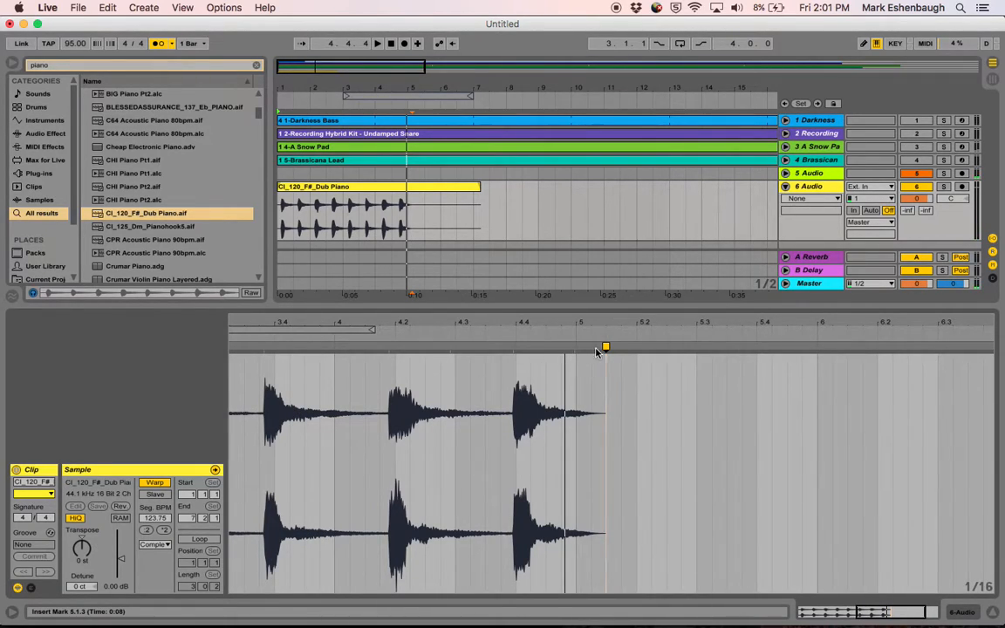
mouse_move(606, 346)
mouse_down()
mouse_move(384, 345)
mouse_move(437, 346)
mouse_up()
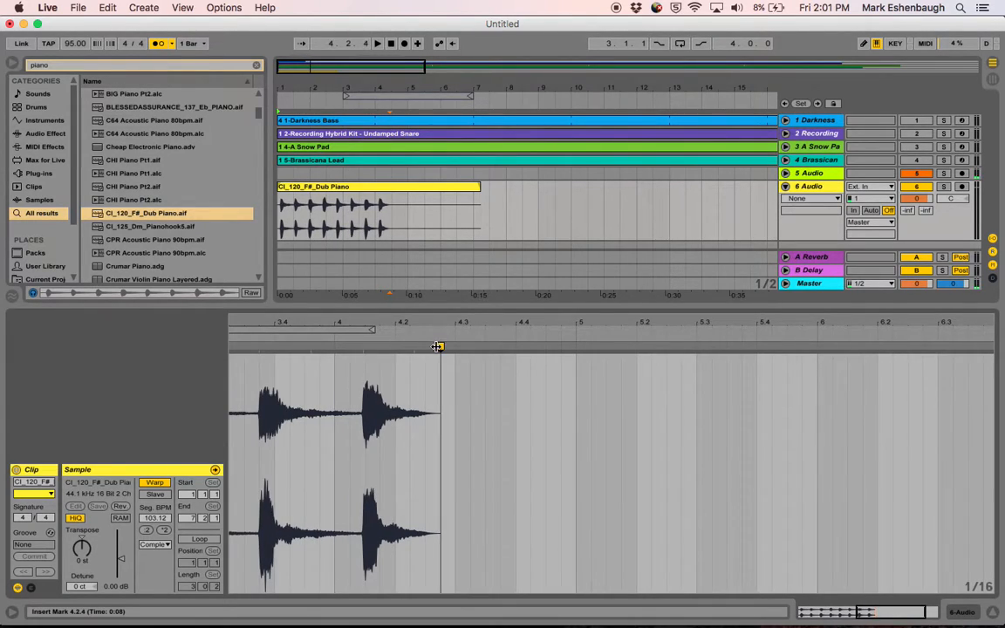
key(space)
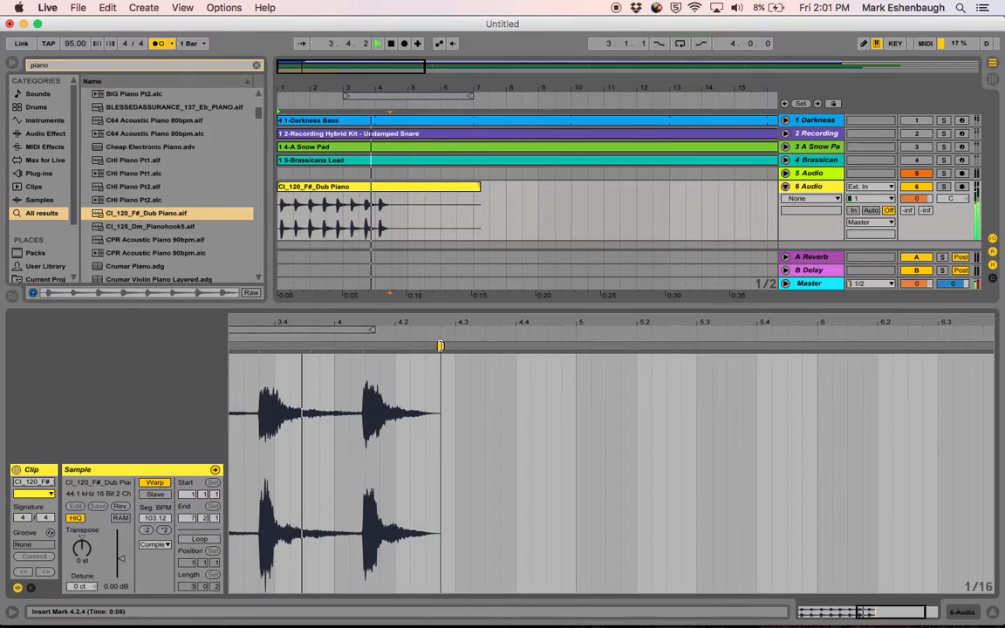
drag(440, 346, 495, 343)
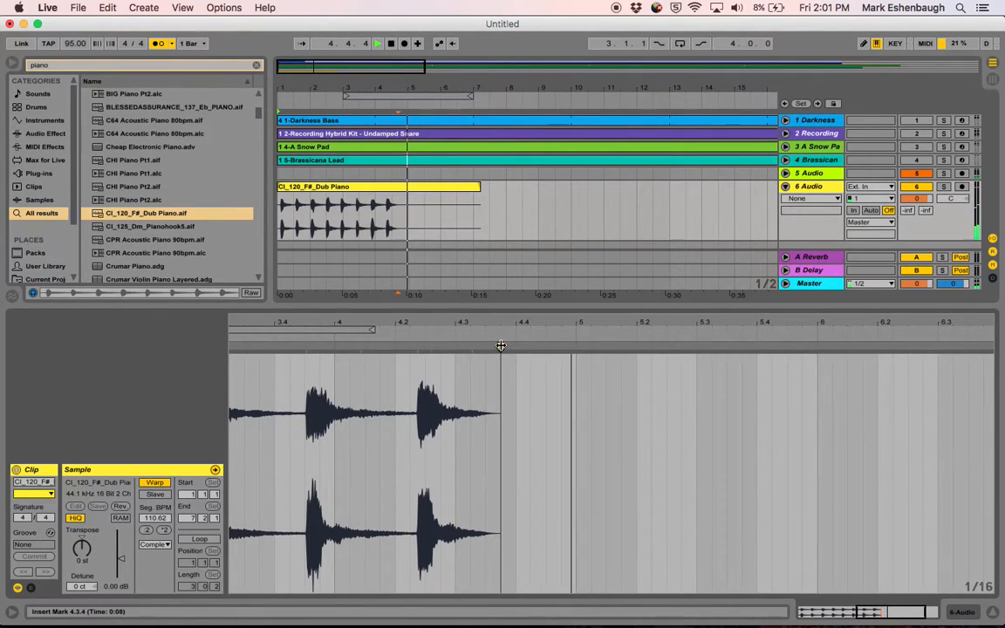
drag(498, 345, 558, 353)
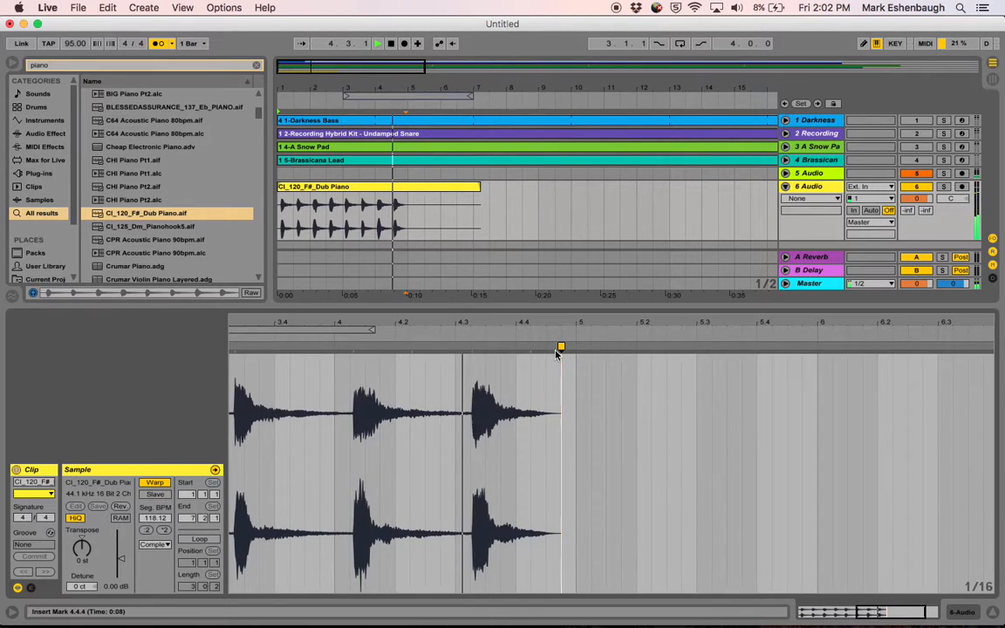
key(space)
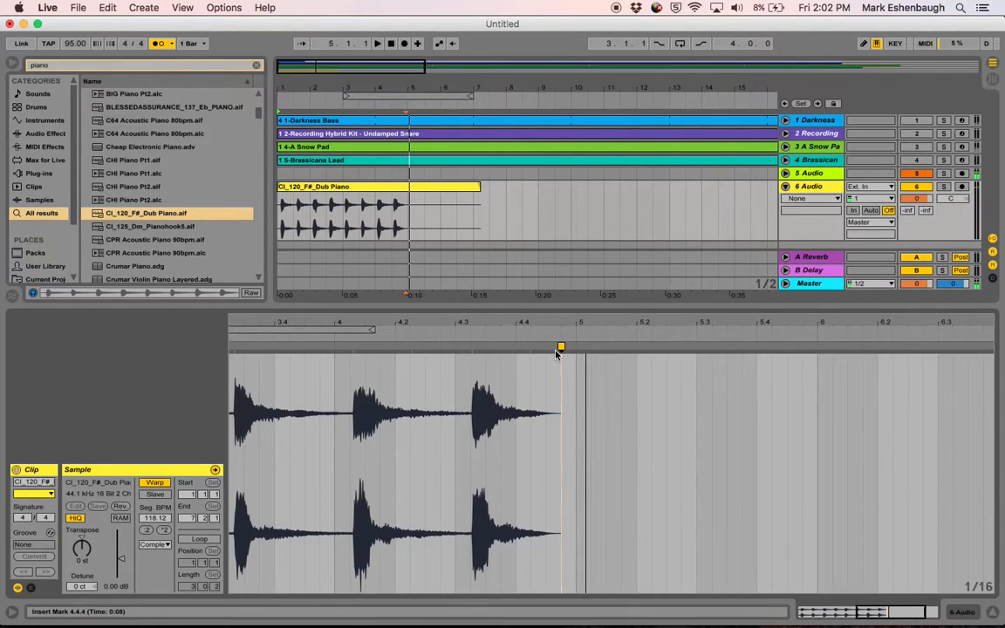
- Play the end of the Dub Piano clip to hear the sample with its end warp marker at 4.4.4
key(space)
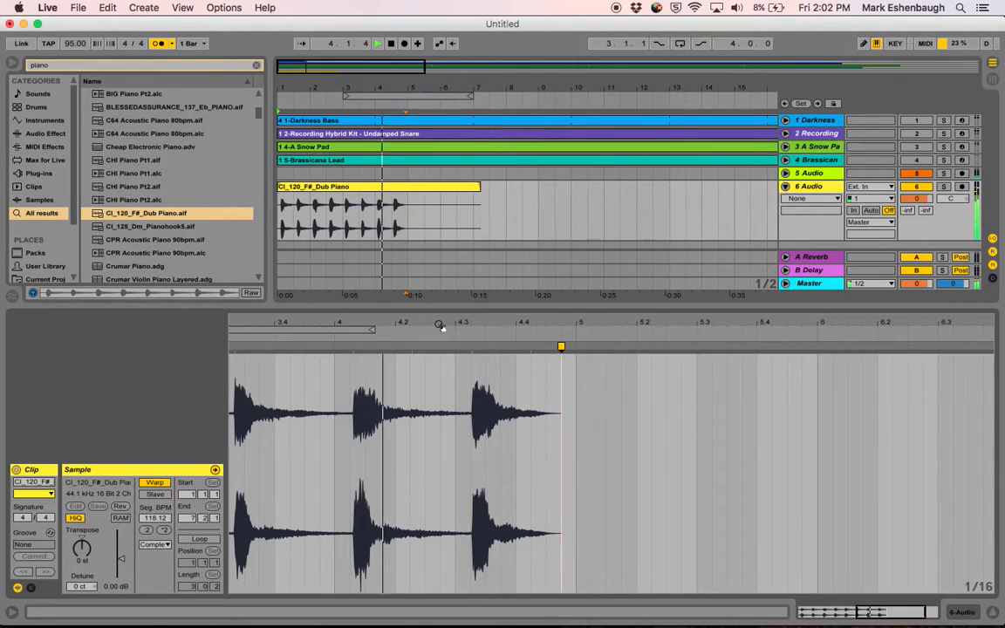
key(space)
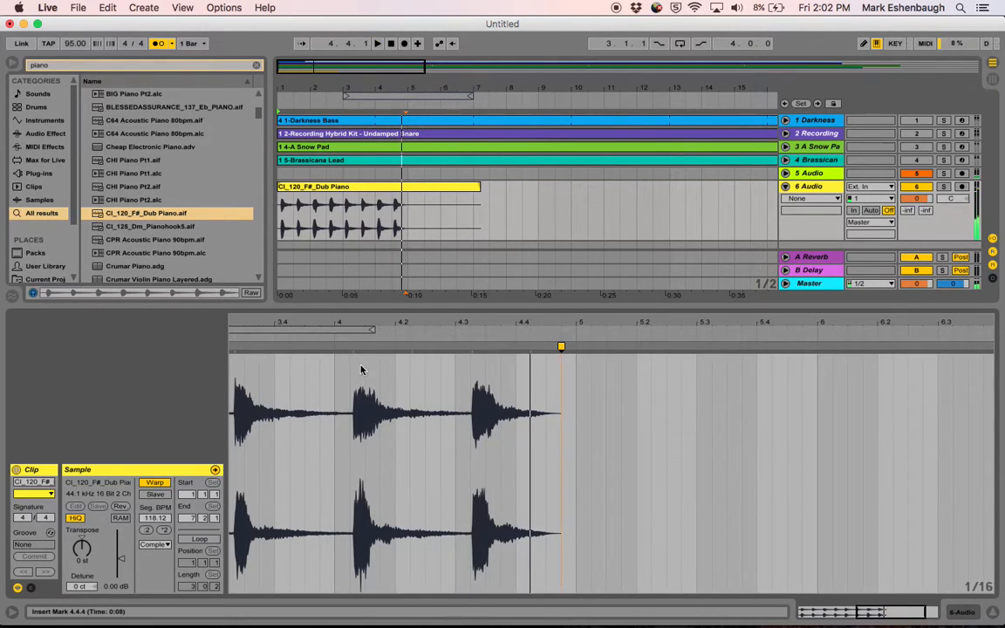
- Add warp markers on the first four piano hits, moving them to 1.2.1, 1.4.1, 2.2.1 and 2.4.1, and play the result
scroll(310, 375, left, 10)
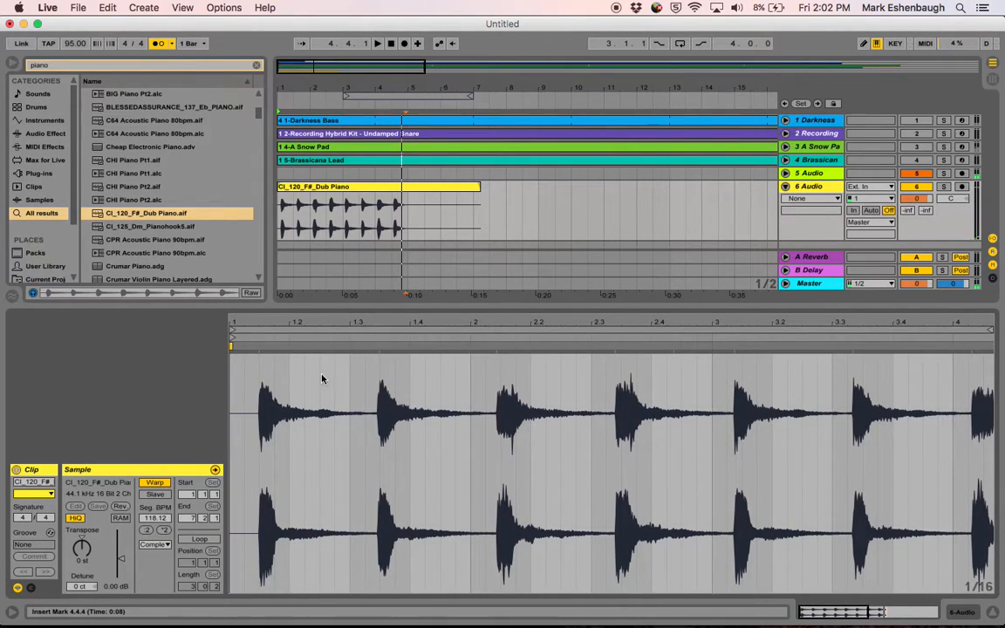
click(260, 346)
mouse_move(260, 346)
mouse_down()
mouse_move(307, 346)
mouse_move(290, 347)
mouse_up()
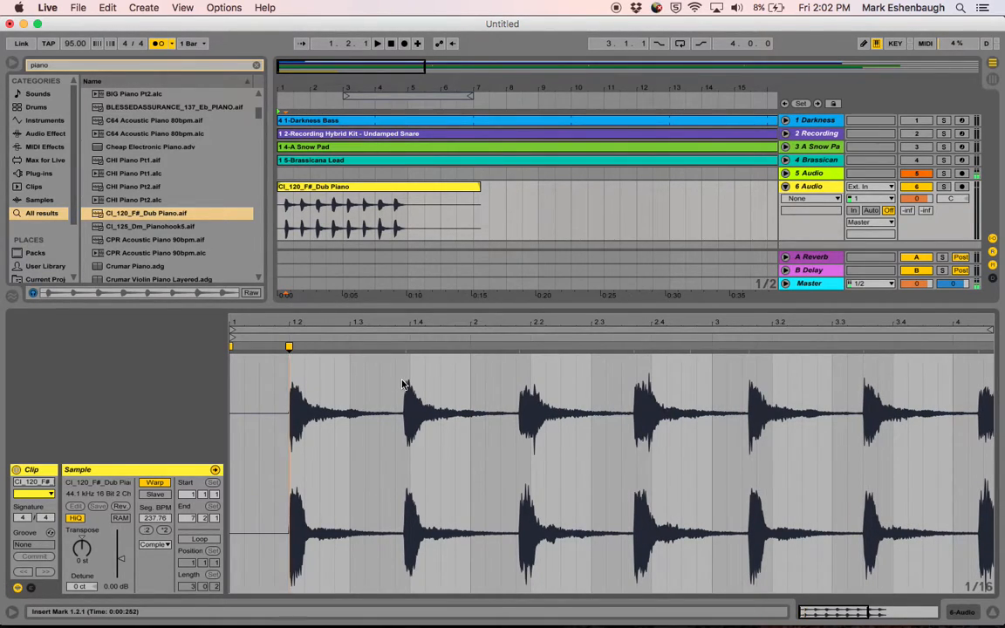
mouse_move(406, 346)
mouse_down()
mouse_move(425, 346)
mouse_move(410, 346)
mouse_up()
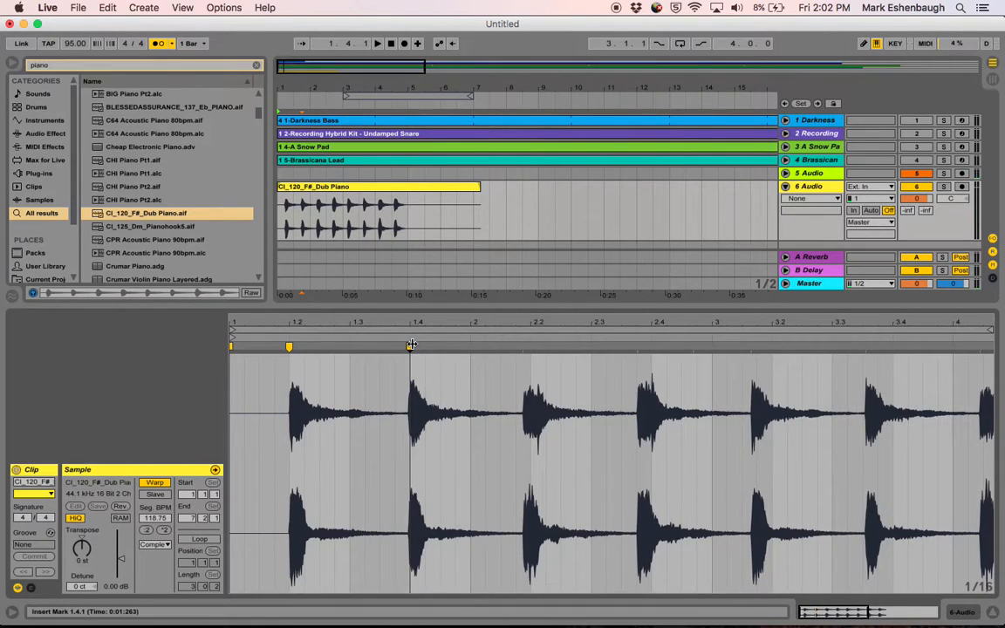
drag(521, 348, 530, 347)
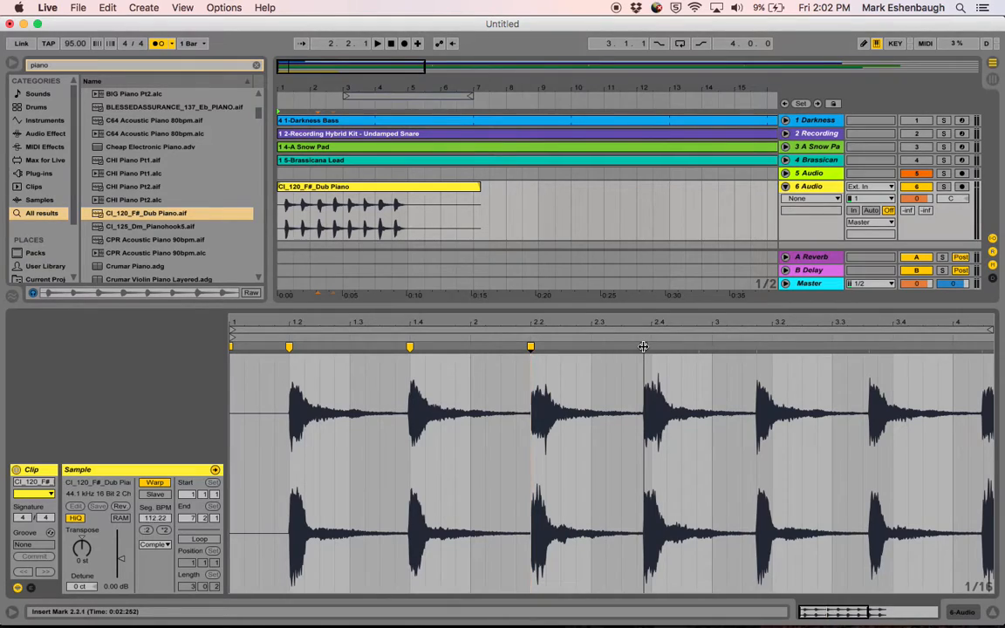
drag(643, 347, 649, 347)
key(space)
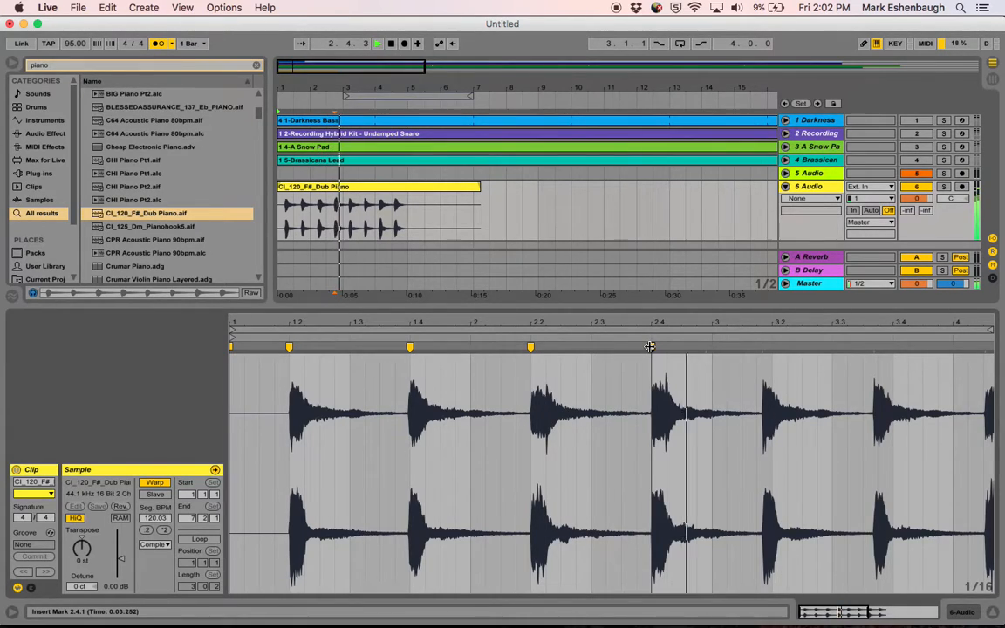
key(space)
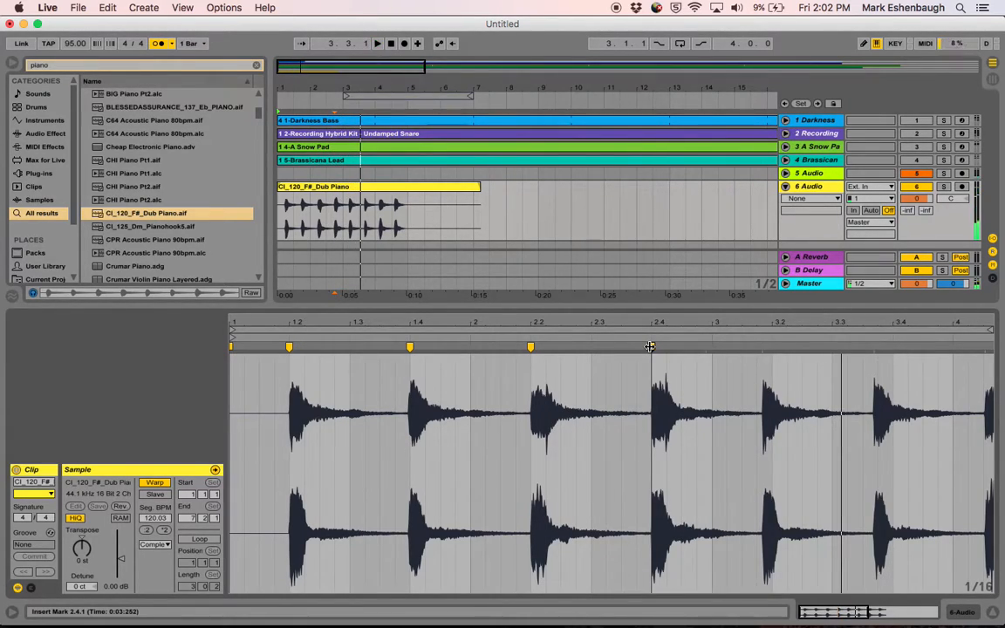
- Select the sample range around the four added warp markers, play it, and delete those markers
drag(665, 365, 275, 332)
key(space)
key(space)
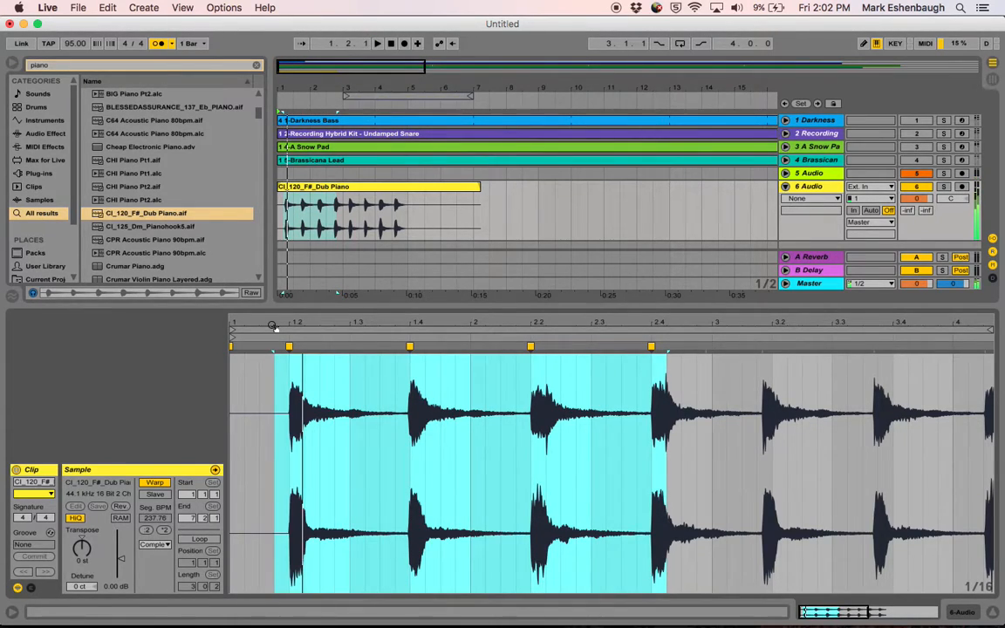
key(Delete)
scroll(442, 412, right, 8)
scroll(442, 412, left, 8)
- Shorten the Dub Piano clip to end at 5.1.1, then move it to start at 2.1.1
drag(478, 197, 407, 186)
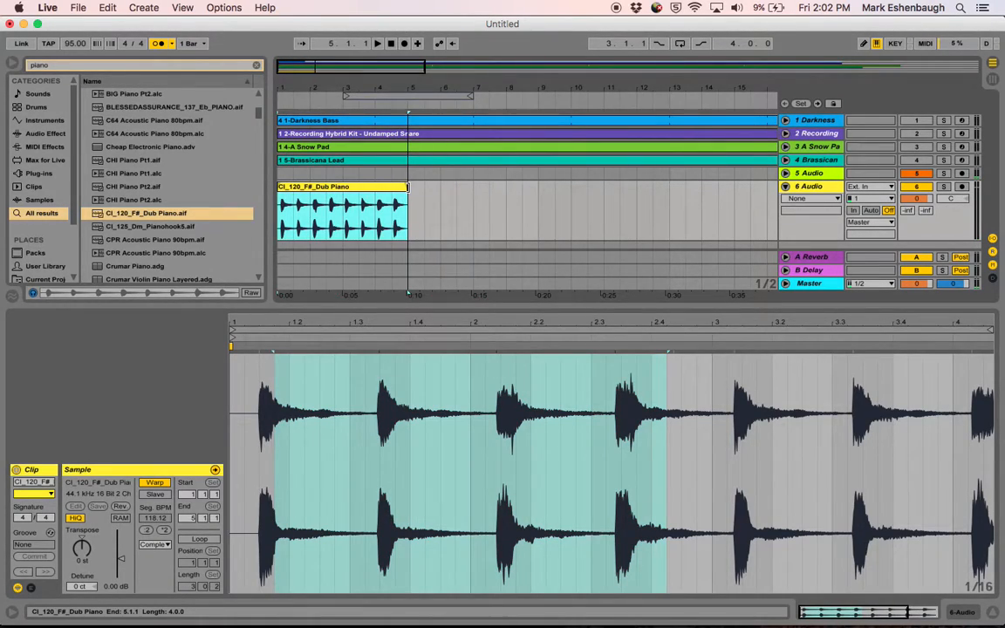
click(390, 192)
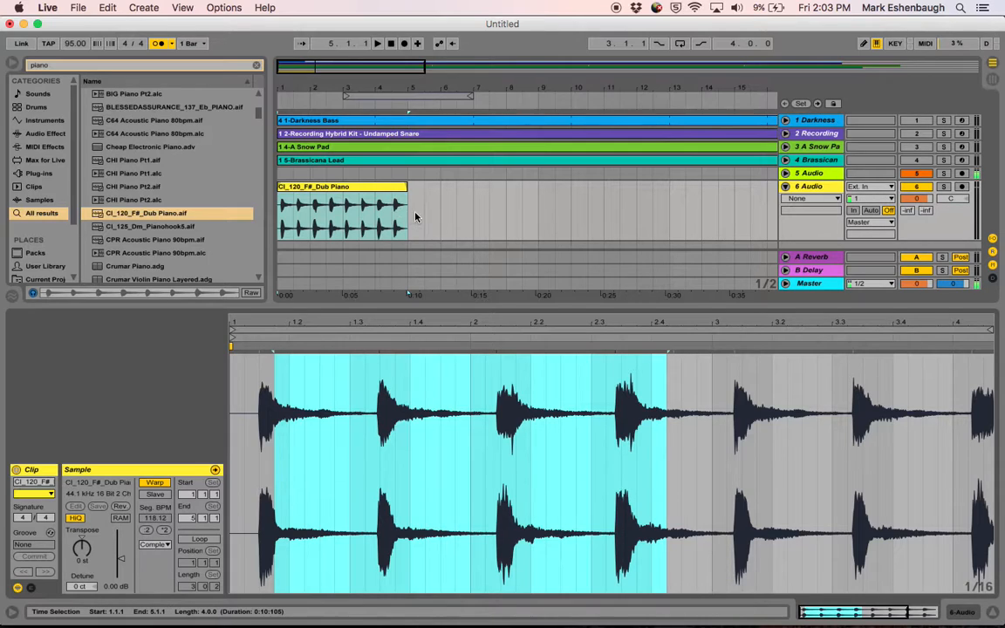
drag(358, 197, 395, 189)
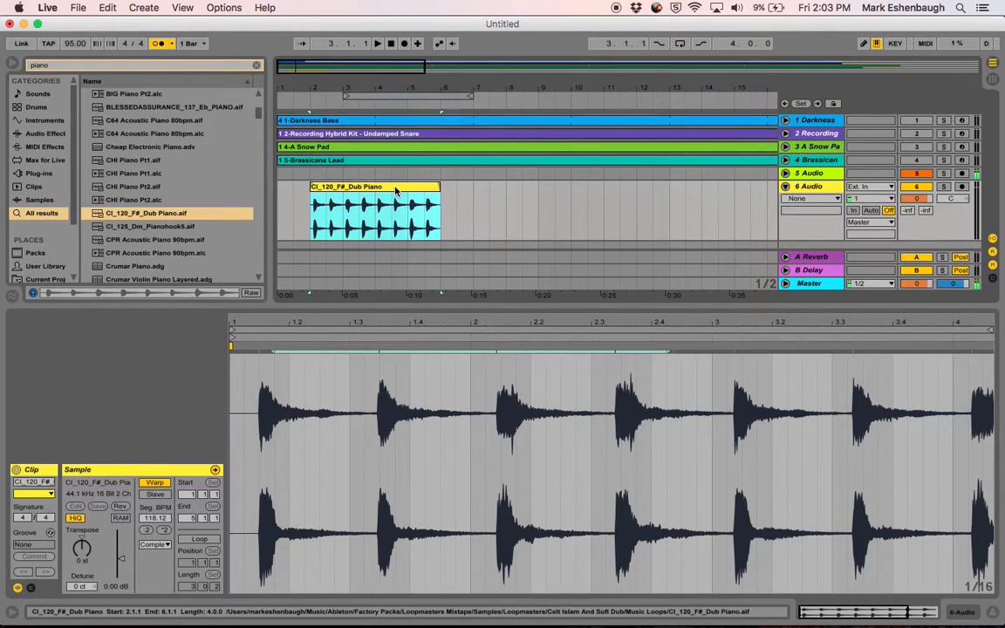
- Shift the Dub Piano clip back to 1.4.3 and trim its start to 2.1.1, removing the silence before the first hit
drag(303, 87, 304, 175)
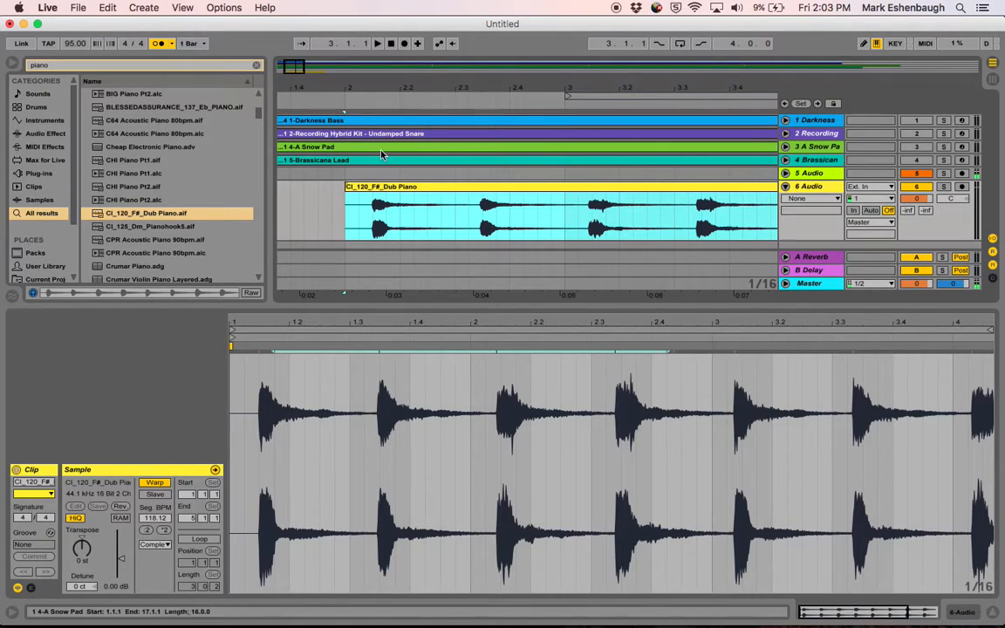
drag(384, 197, 353, 199)
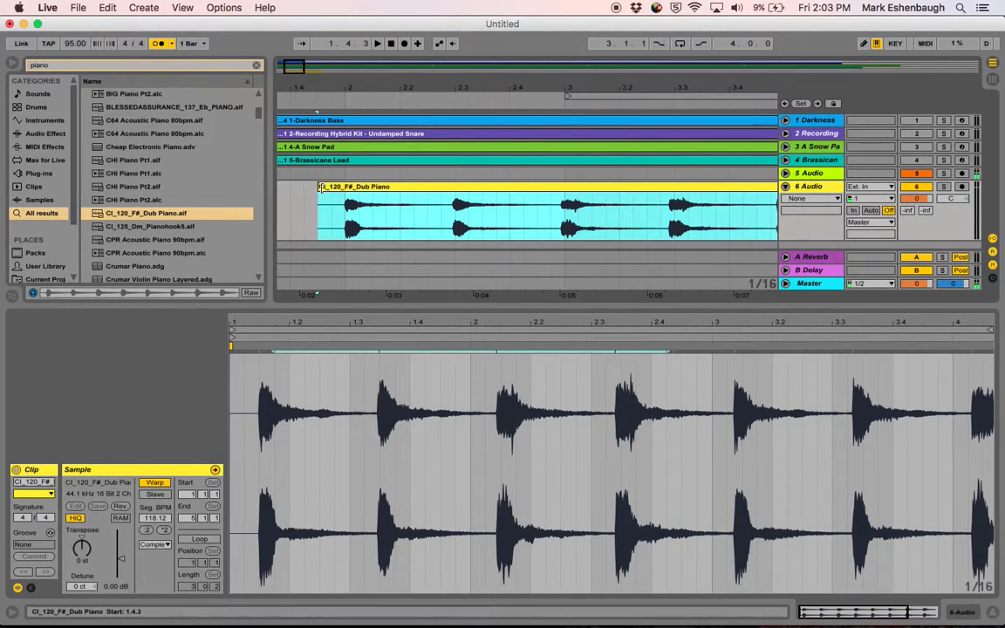
drag(319, 186, 346, 186)
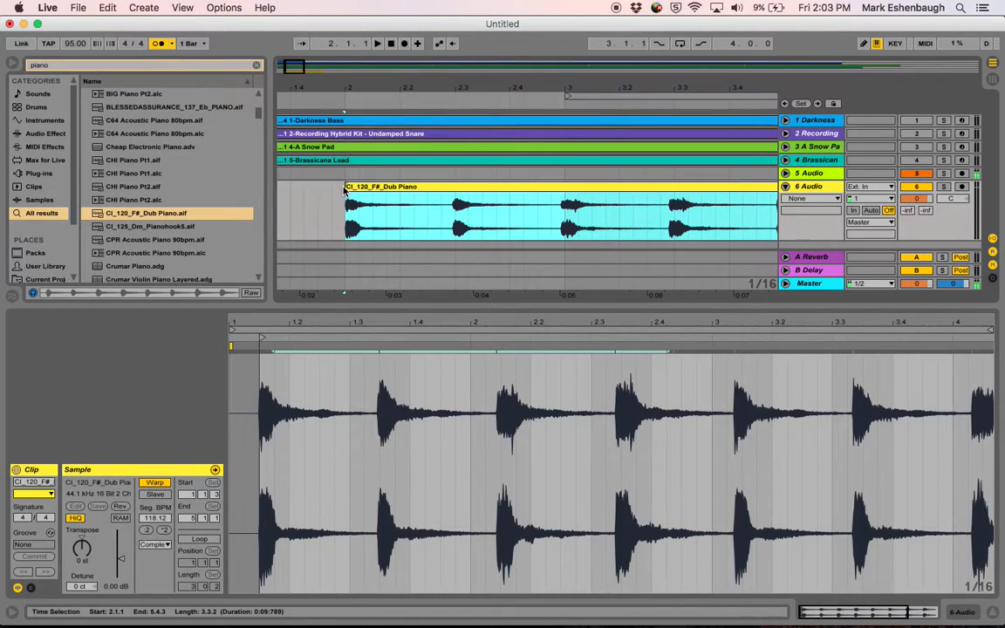
scroll(447, 218, right, 10)
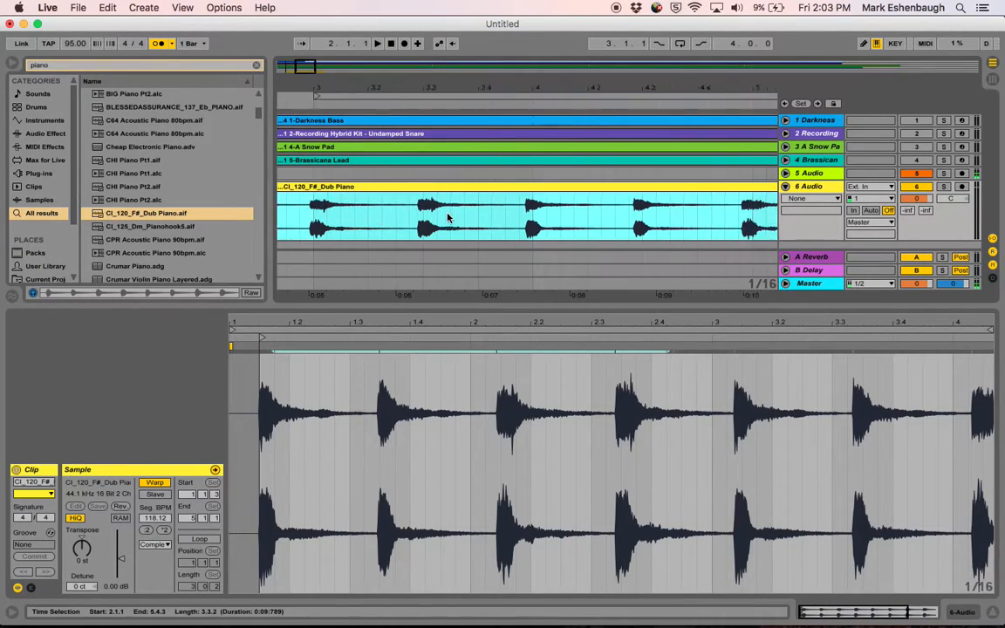
scroll(448, 218, right, 2)
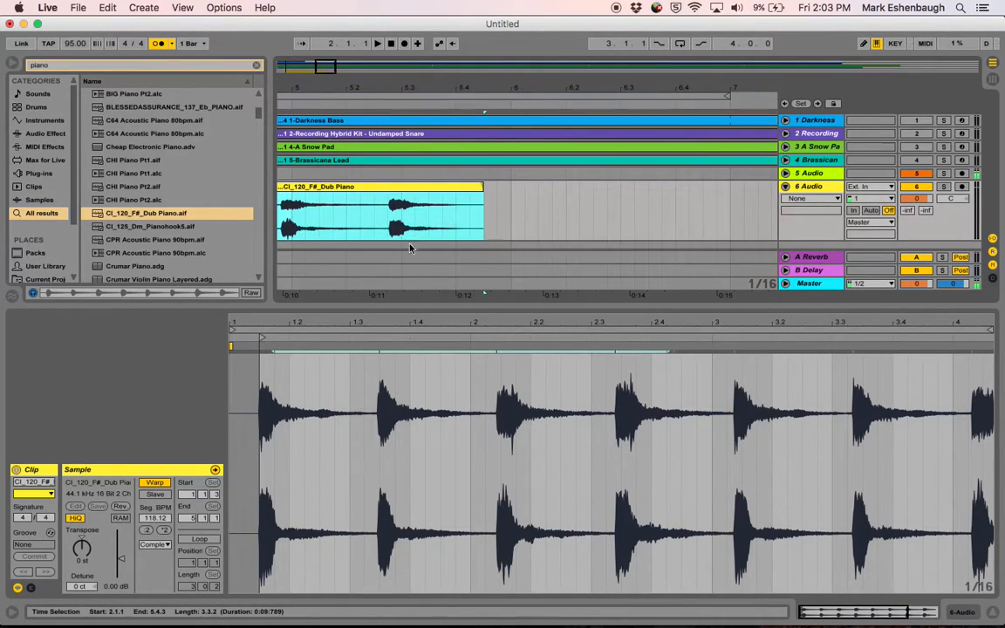
- Turn off warping for the Dub Piano clip and check its hits against the arrangement grid
click(155, 483)
scroll(401, 190, left, 6)
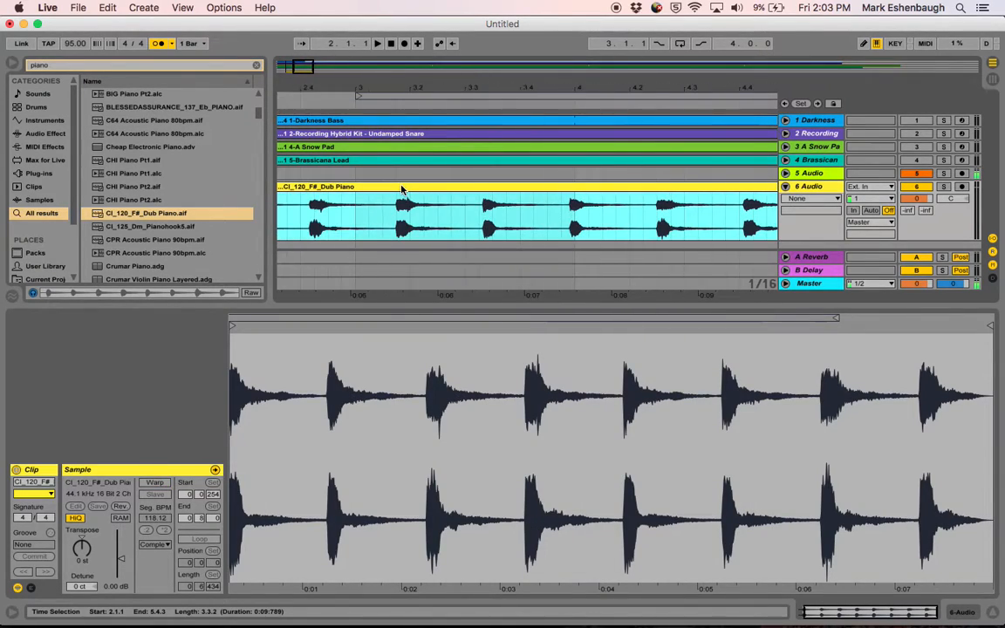
scroll(401, 189, right, 2)
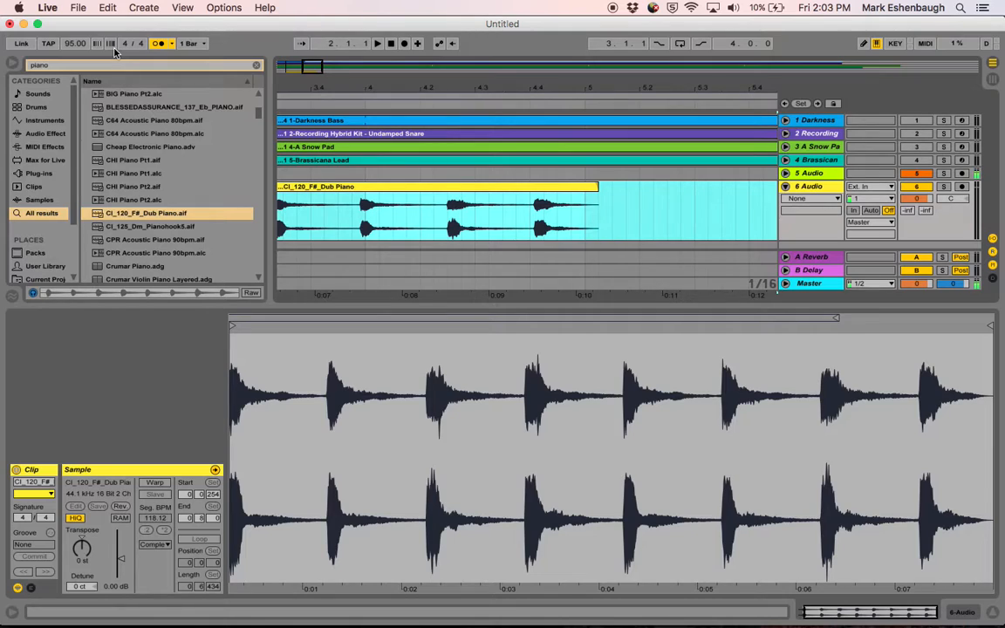
- Adjust the project tempo to 92, 104 and finally 120 BPM, narrowing the browser to widen the arrangement
mouse_move(75, 43)
mouse_down()
mouse_move(75, 29)
mouse_move(75, 61)
mouse_move(75, 35)
mouse_up()
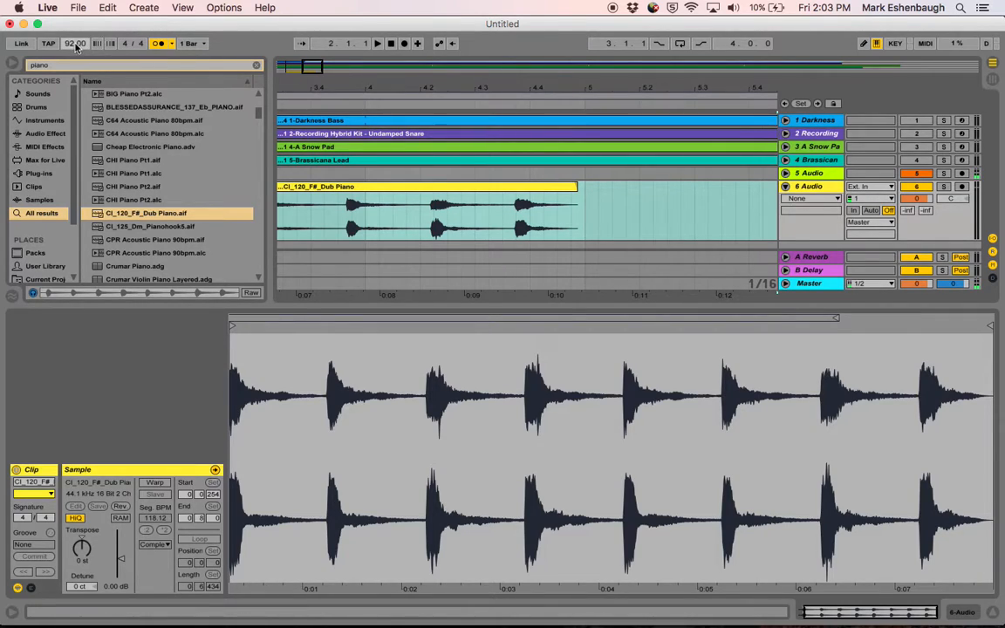
drag(75, 44, 75, 35)
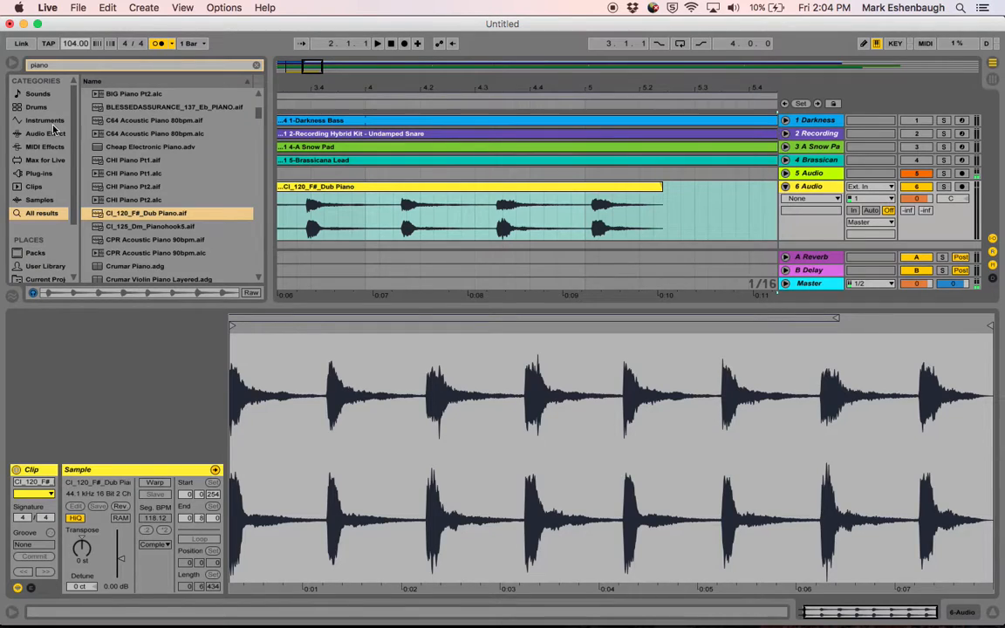
drag(269, 187, 124, 187)
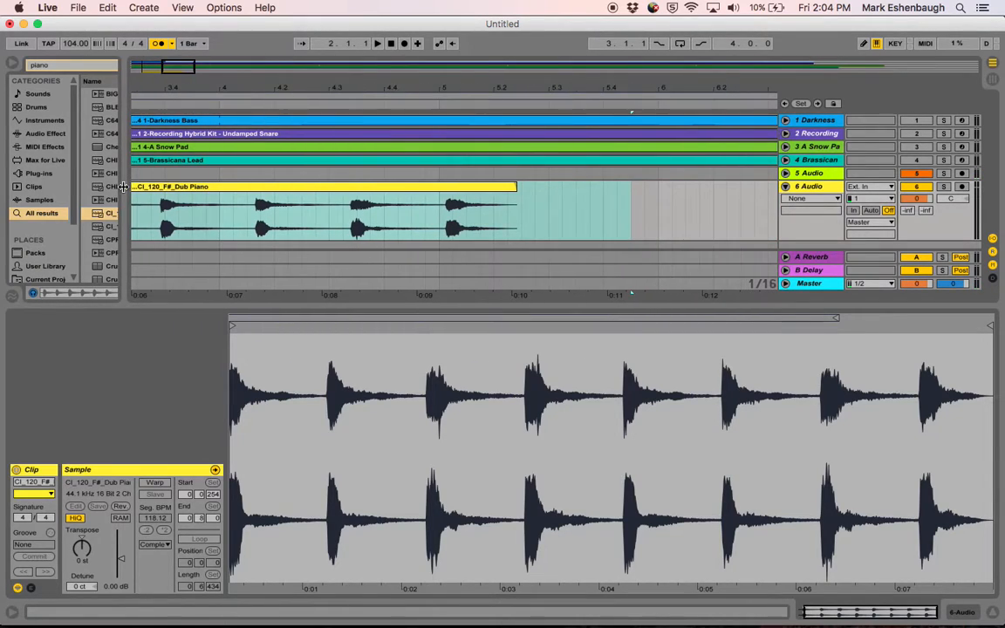
scroll(479, 181, left, 10)
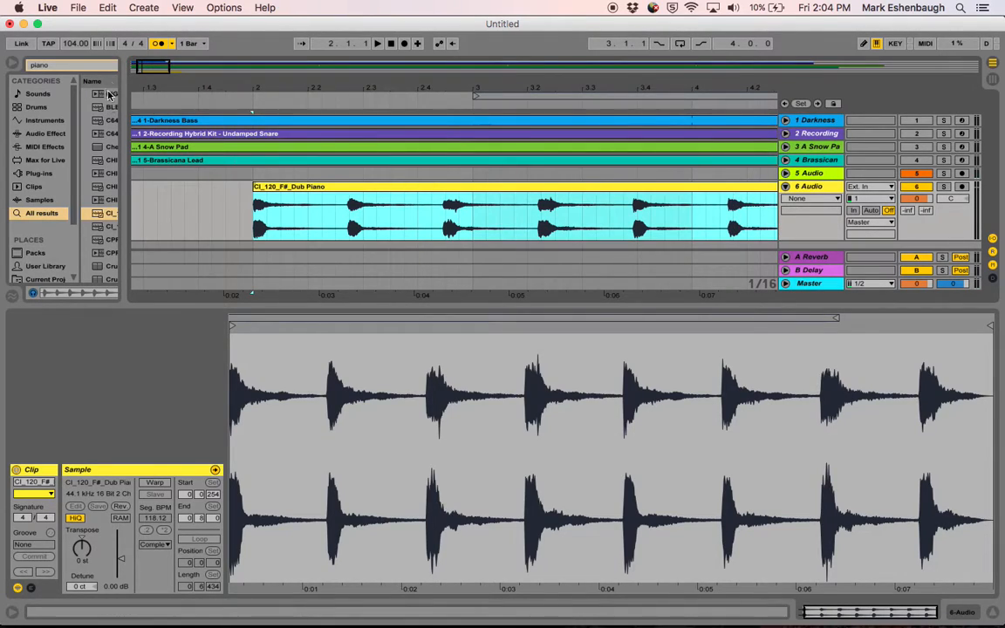
click(75, 44)
drag(75, 44, 74, 23)
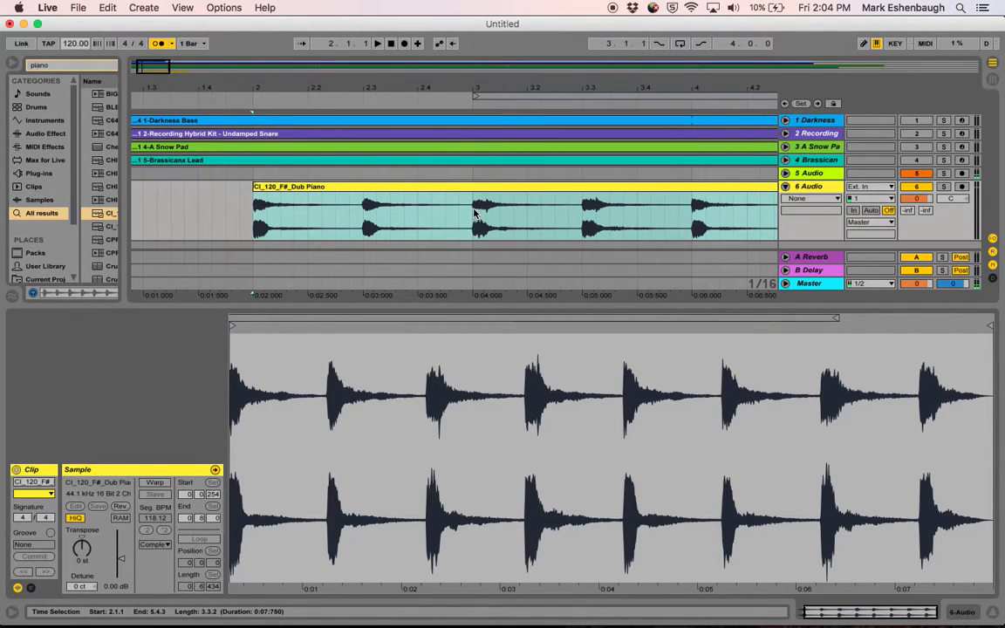
- Split the Dub Piano clip at its last hit at 5.3.1 and move that piece to 6.1.1
scroll(606, 213, right, 5)
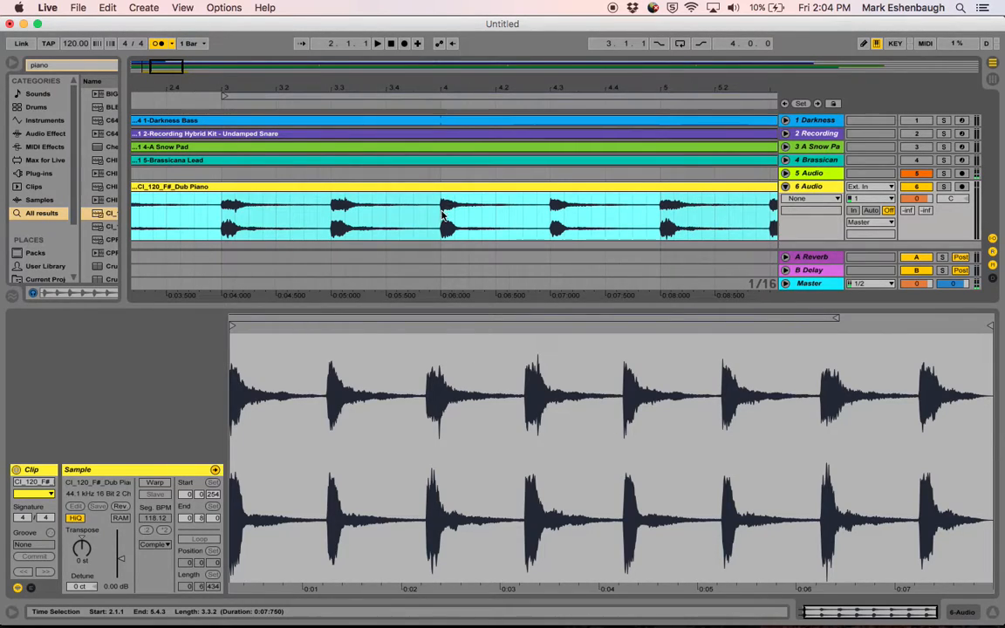
scroll(656, 209, right, 5)
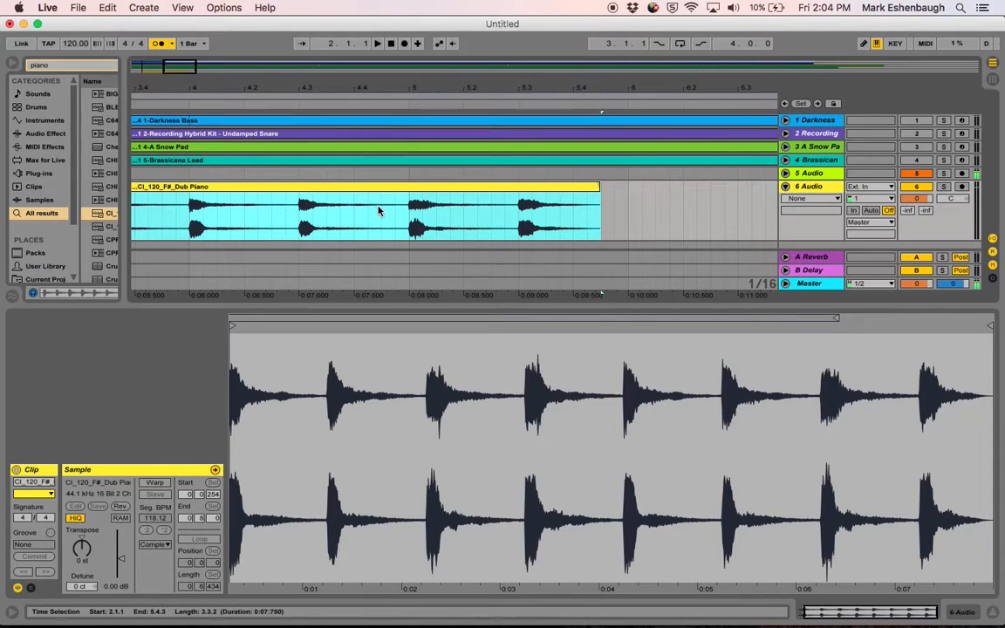
click(517, 228)
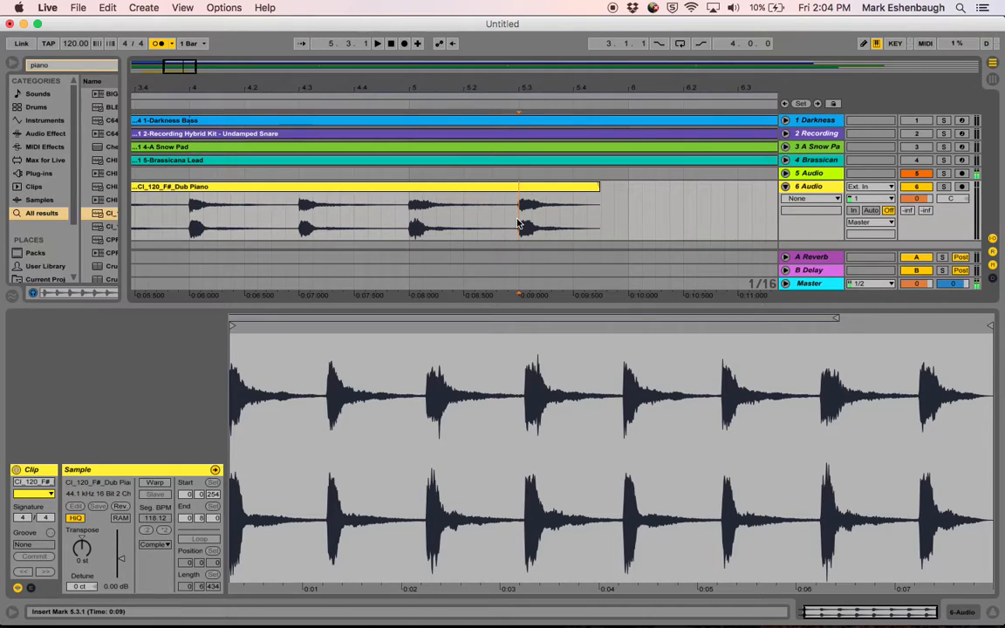
key(super+e)
drag(545, 188, 657, 190)
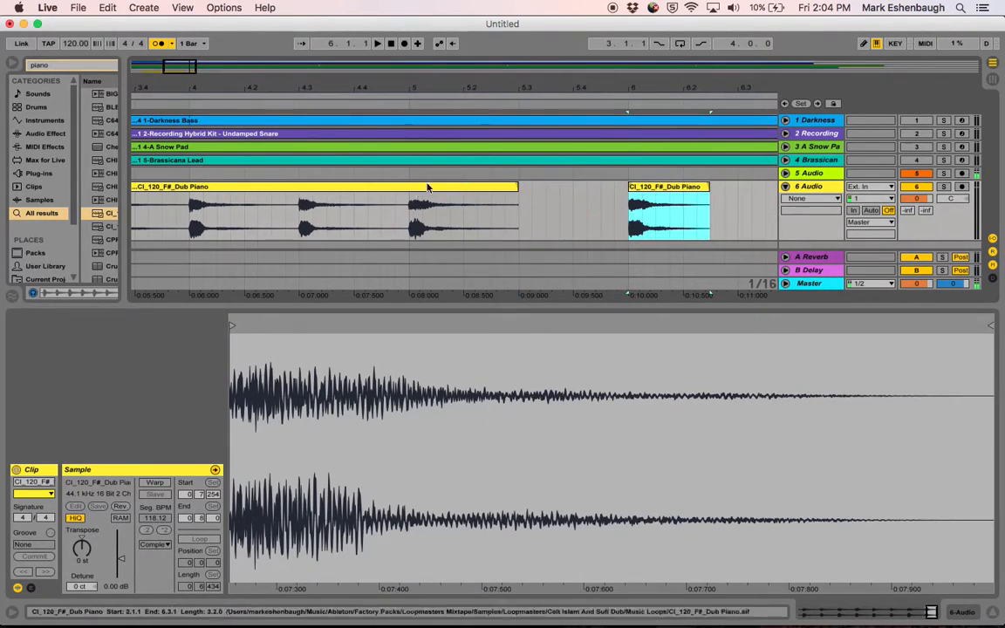
- Split the Dub Piano clip at 5.1.1 and move the separated hit to 5.2.1
click(412, 220)
key(super+e)
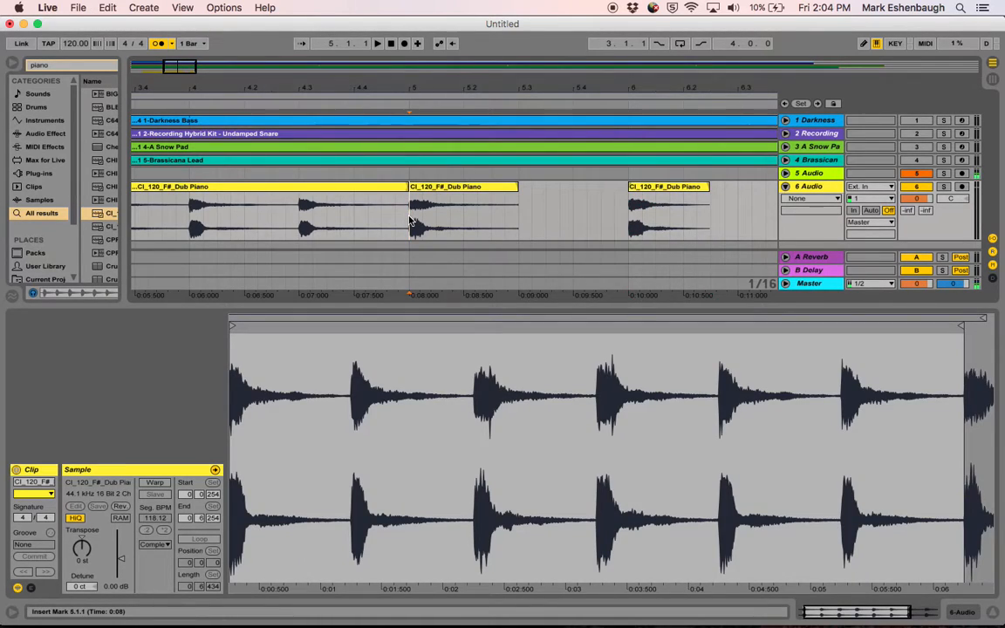
drag(468, 189, 522, 196)
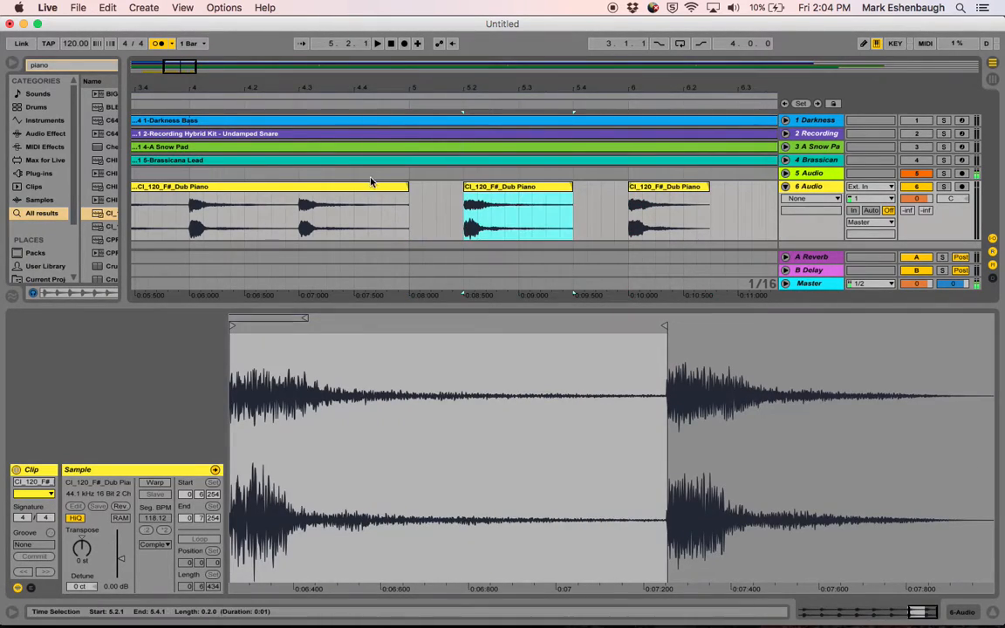
- Split the Dub Piano clip at 4.3.1 and move the separated hit to 4.3.4
click(301, 211)
key(super+e)
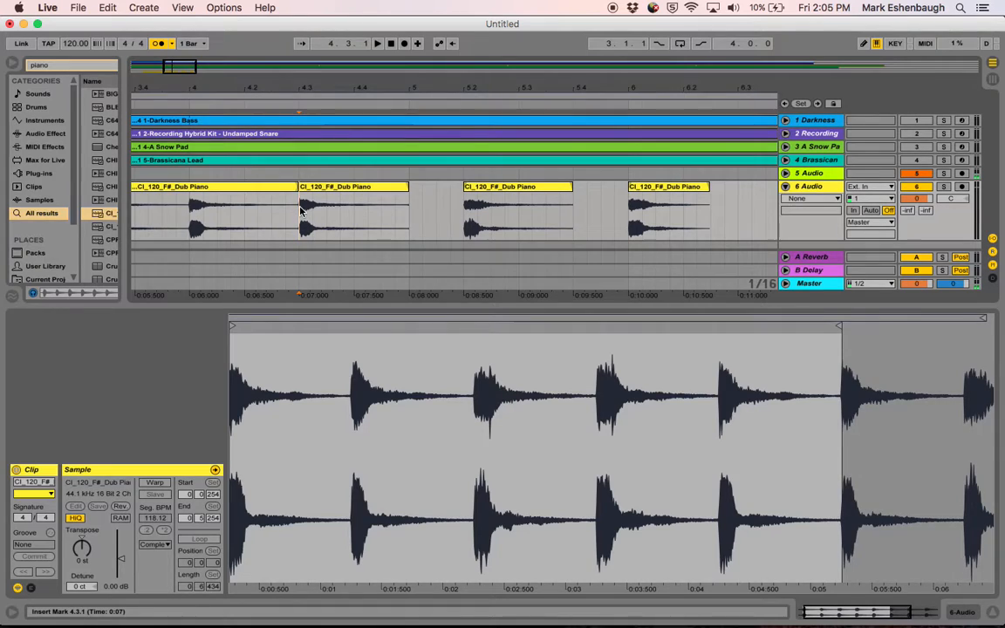
click(353, 190)
drag(353, 190, 395, 190)
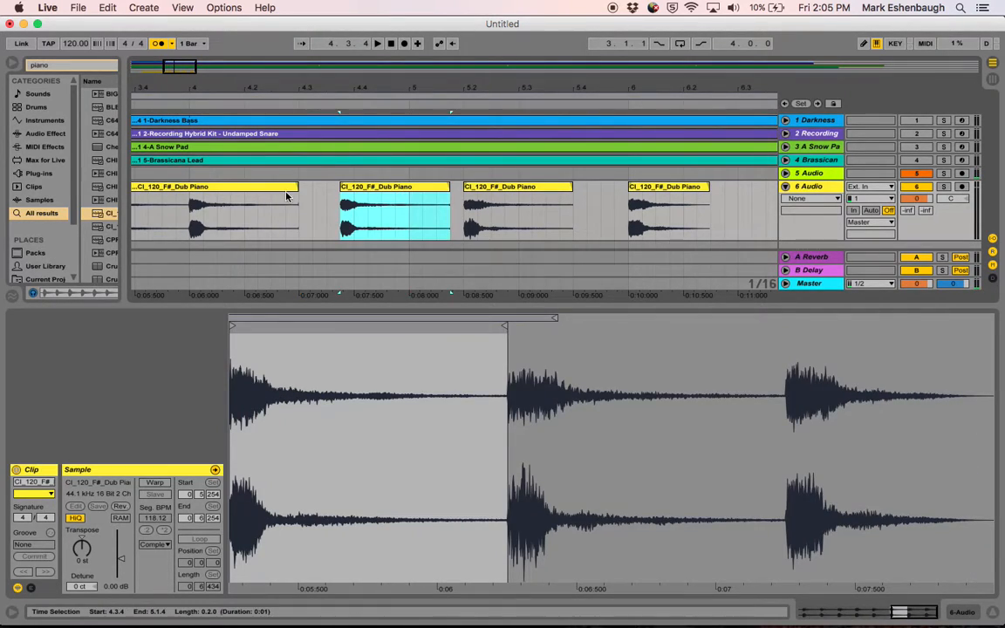
- Split the Dub Piano clip at 4.1.1 and move the separated hit to 4.1.3
click(188, 224)
key(super+e)
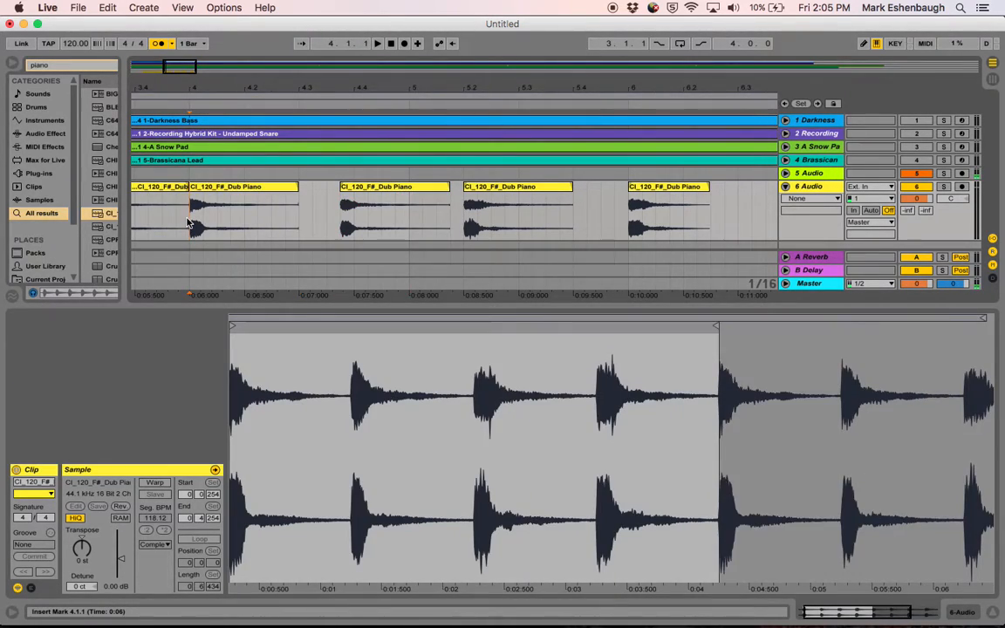
drag(238, 189, 272, 192)
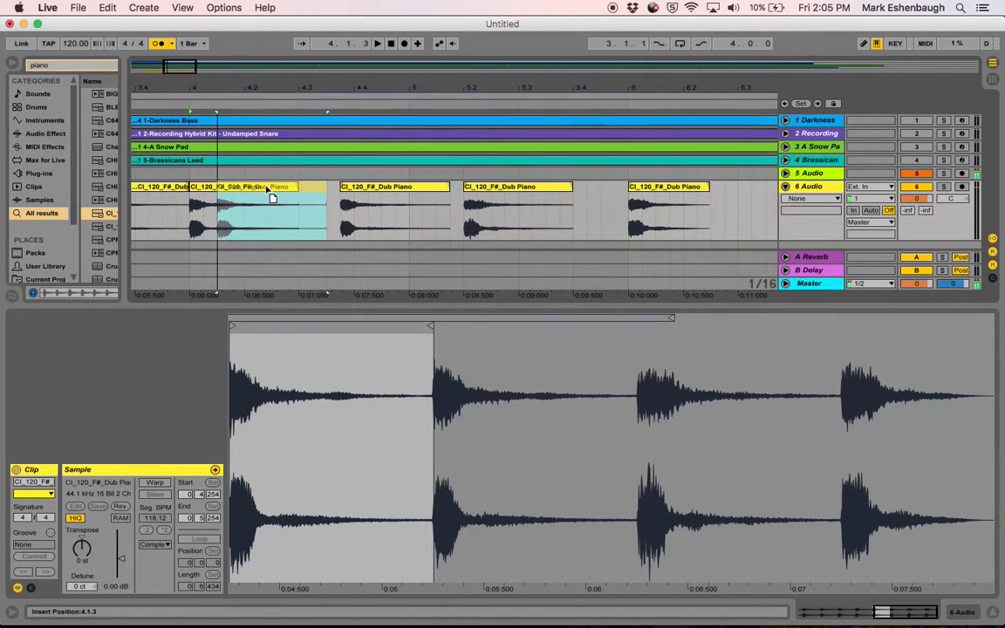
drag(349, 88, 441, 85)
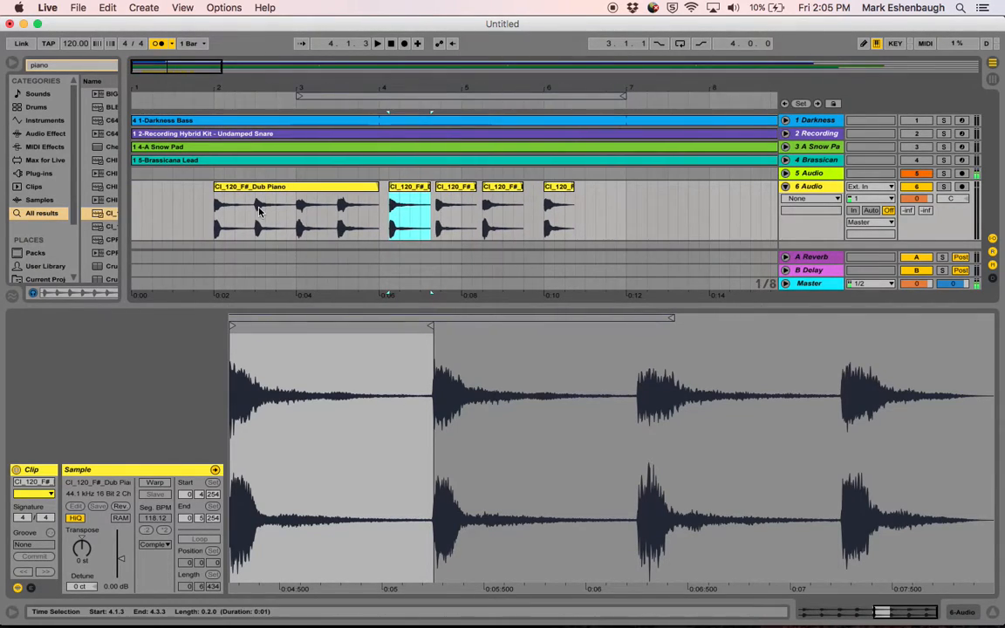
- Consolidate all five Dub Piano clips on the 6 Audio track into one clip and play back the new rhythm
click(222, 190)
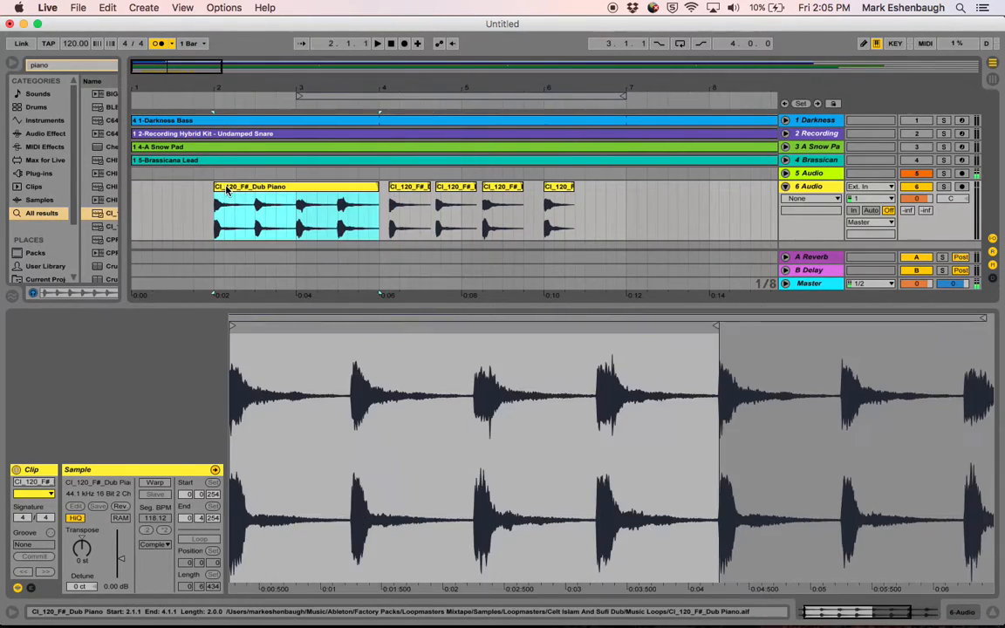
shift+click(560, 191)
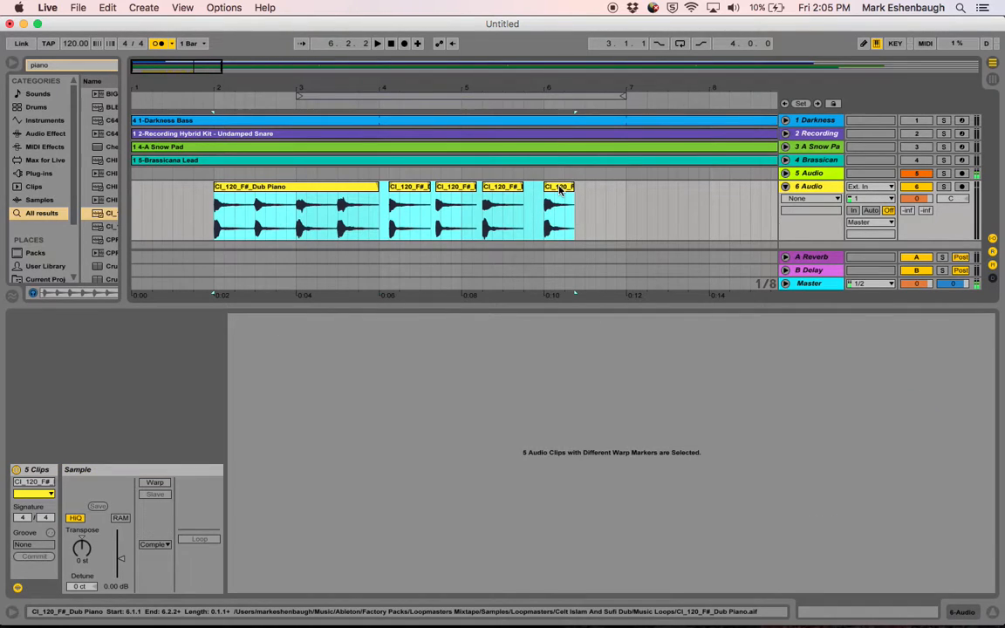
key(super+j)
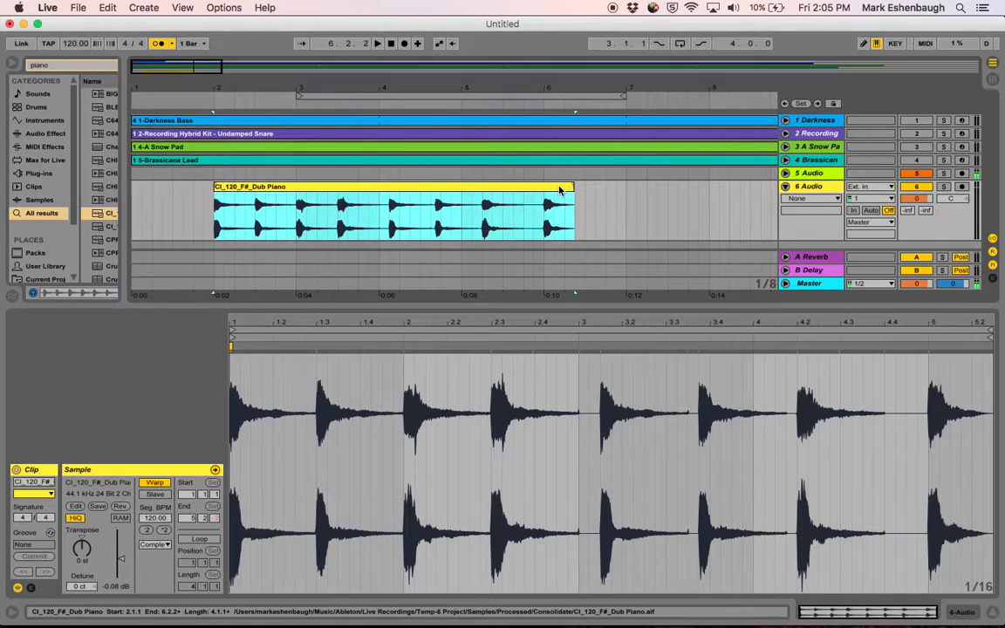
key(space)
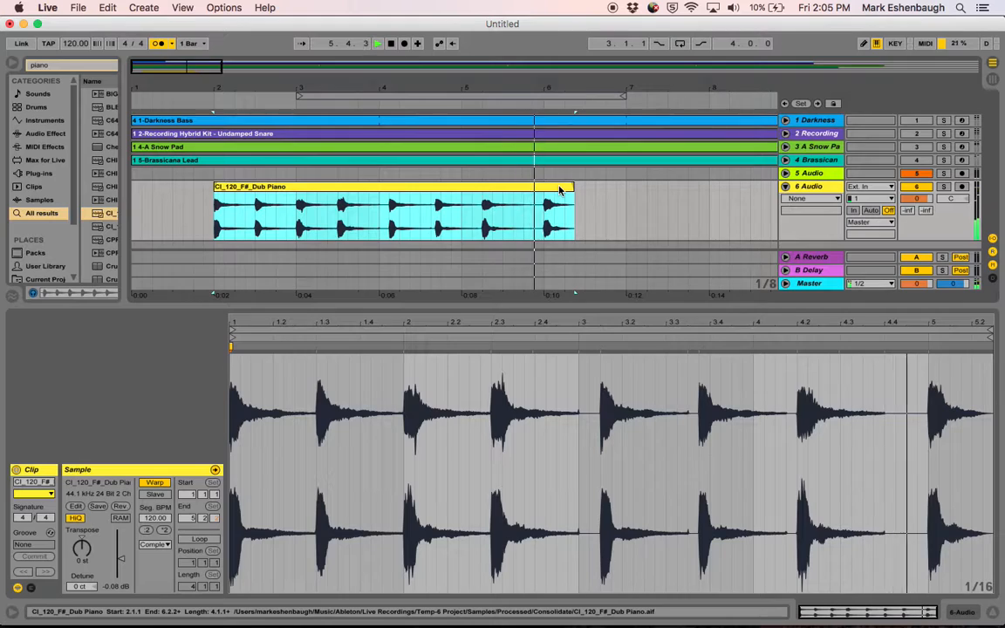
key(space)
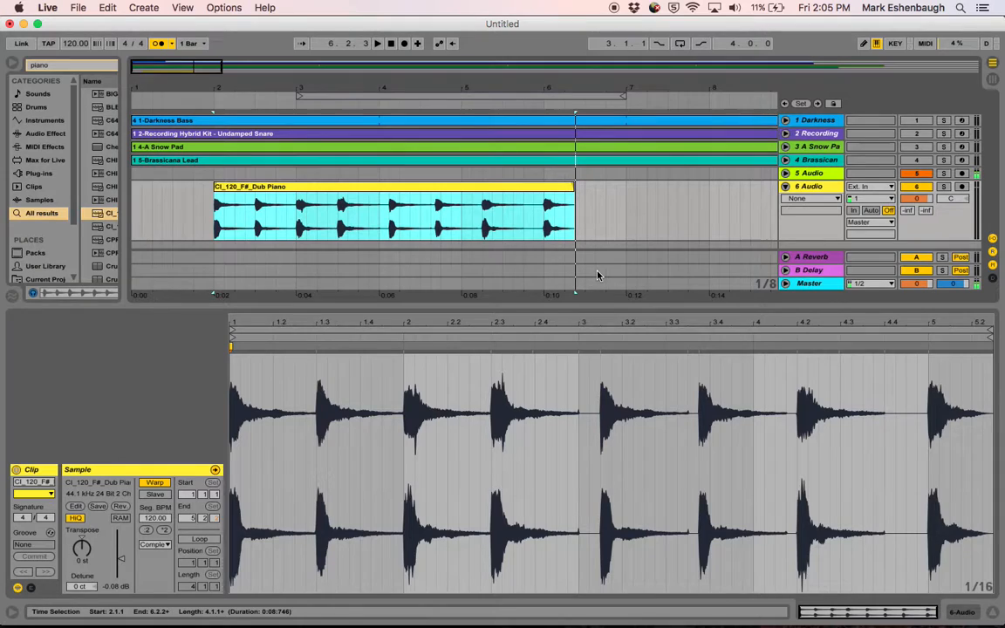
mouse_move(254, 627)
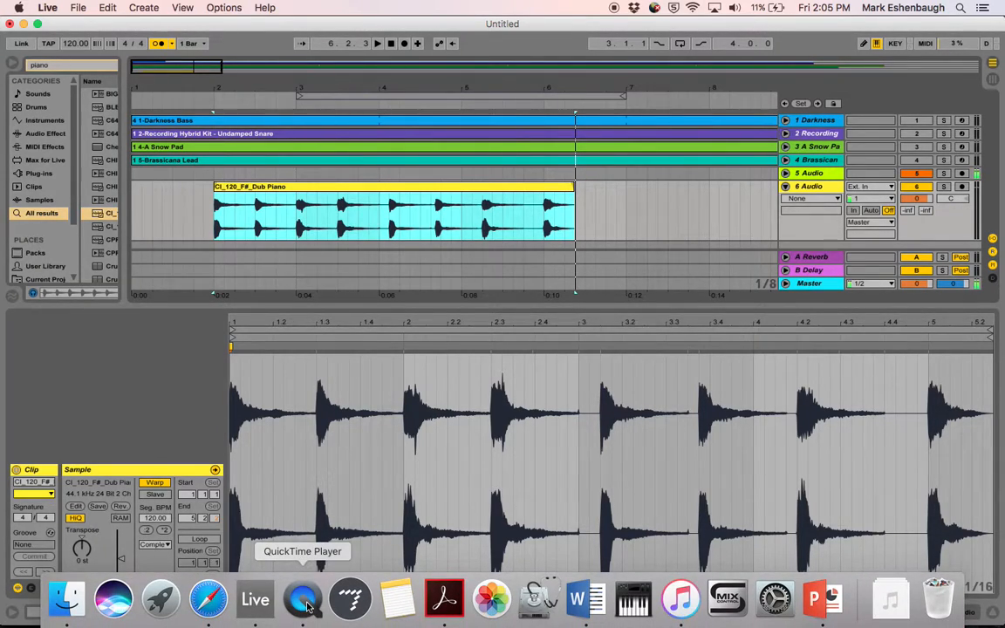
right_click(306, 605)
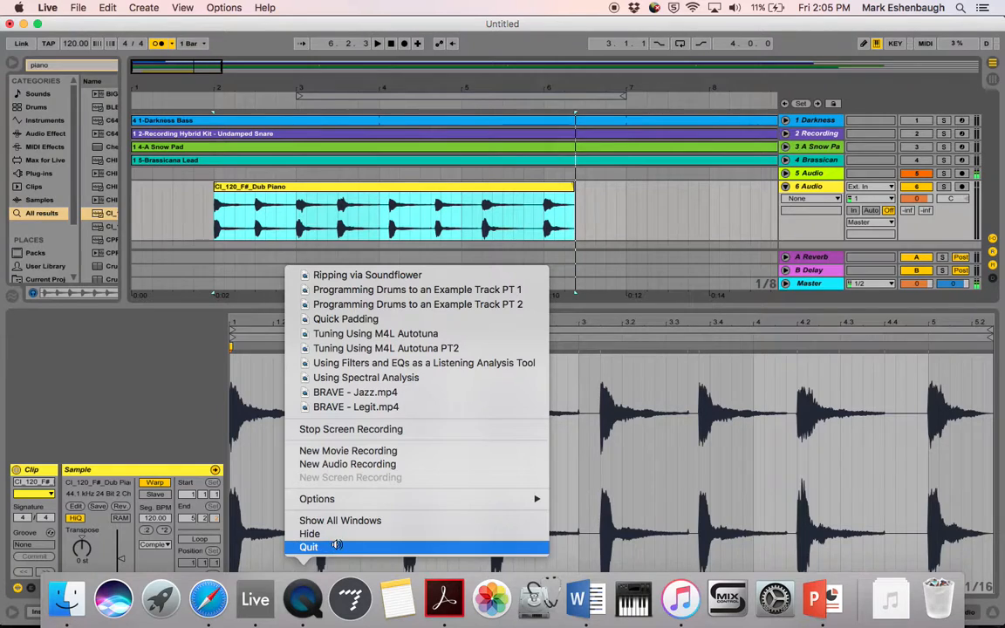